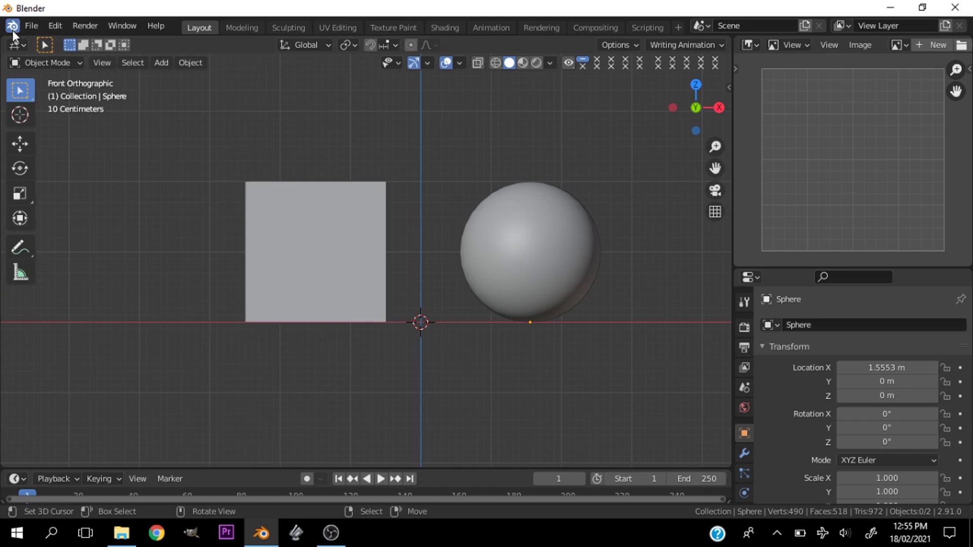
click(13, 29)
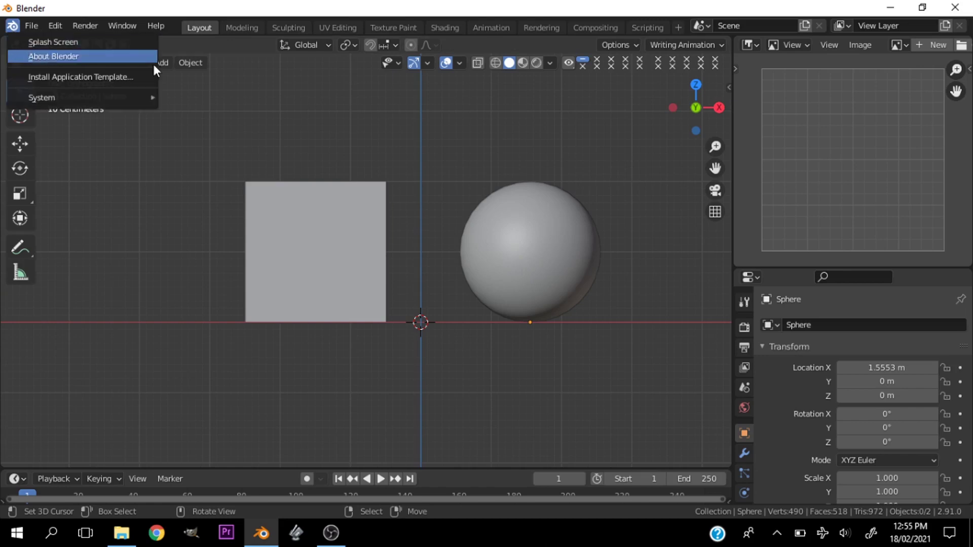
drag(696, 109, 560, 248)
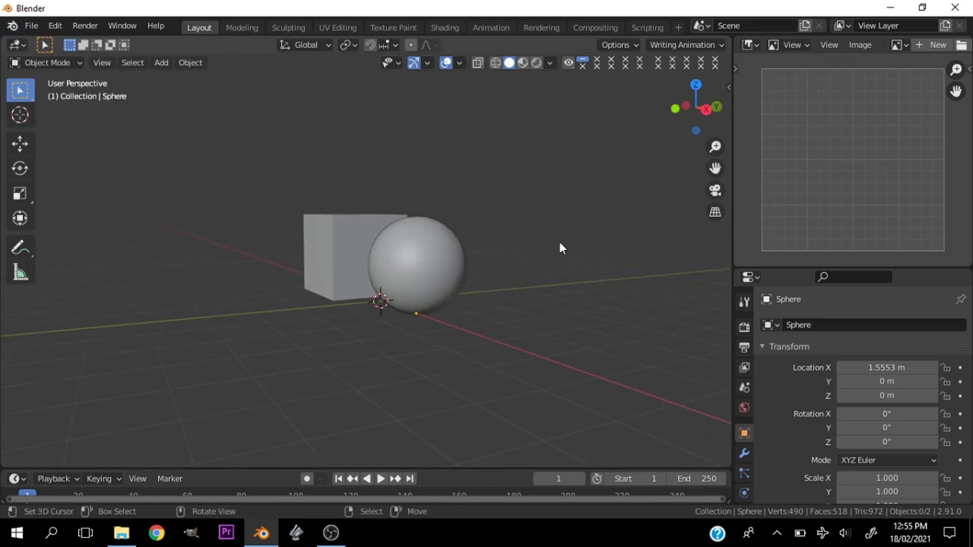
key(grave)
click(495, 196)
scroll(483, 249, up, 4)
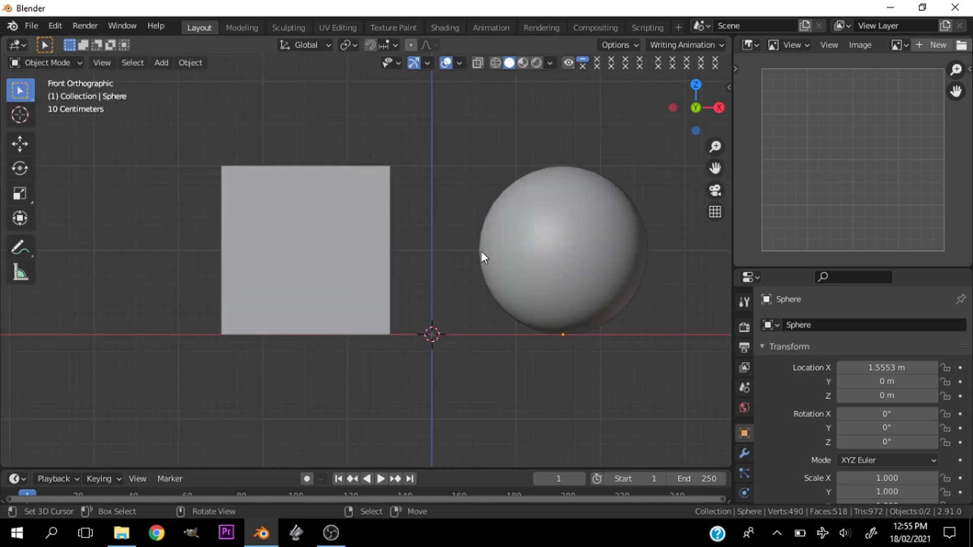
drag(718, 164, 511, 253)
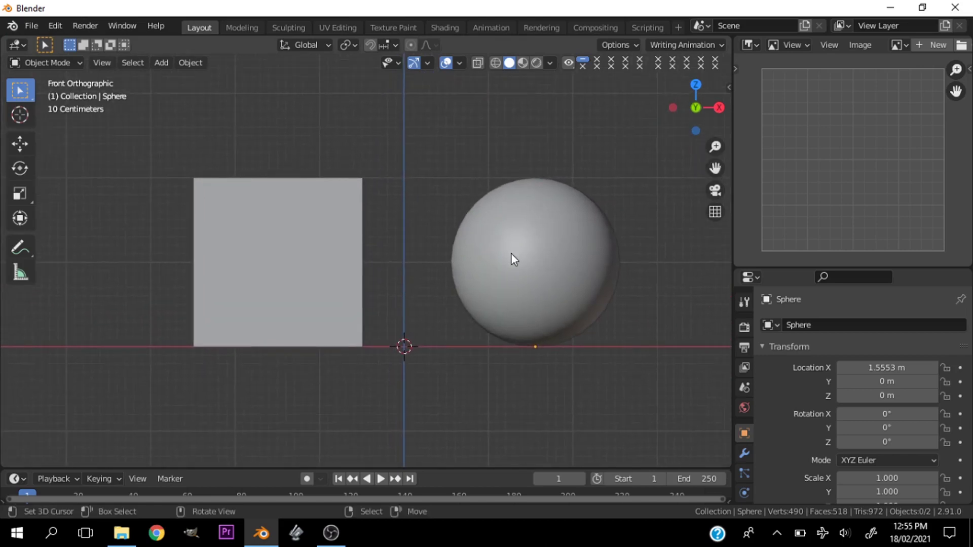
scroll(485, 229, down, 3)
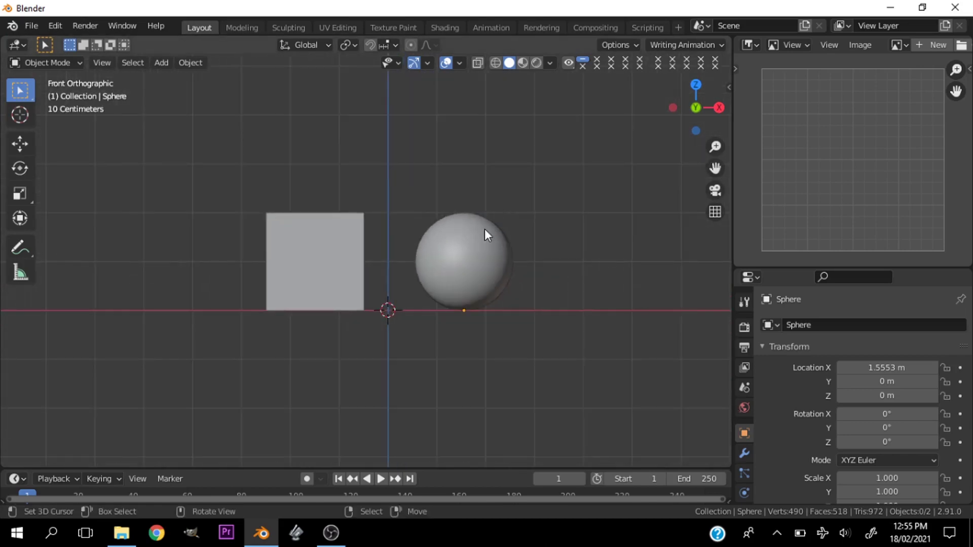
right_click(473, 235)
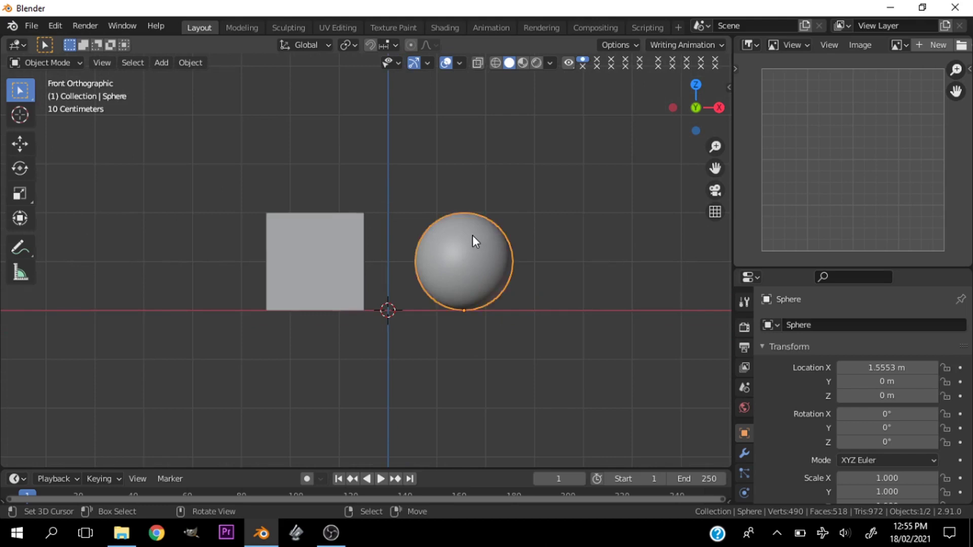
key(Tab)
key(Tab)
right_click(375, 242)
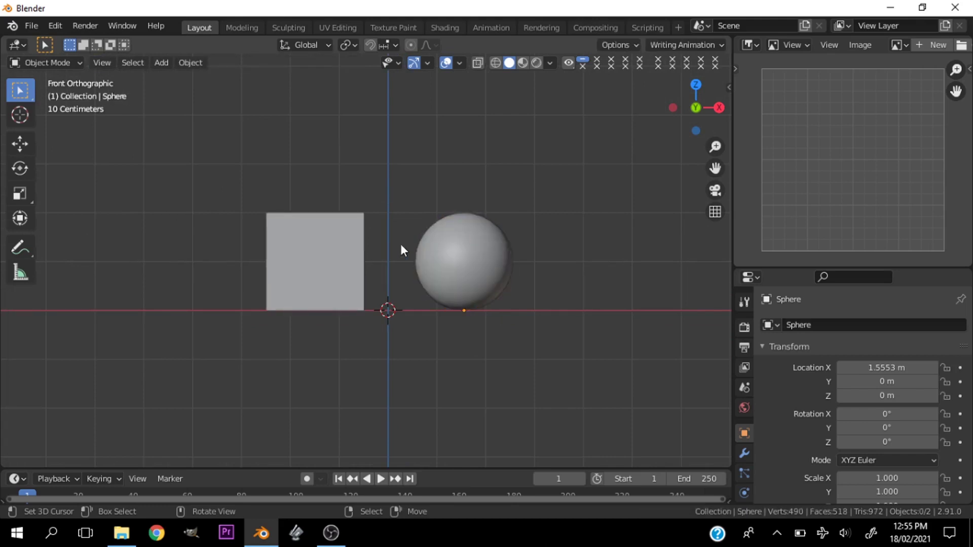
right_click(304, 245)
key(Tab)
key(Tab)
right_click(420, 254)
key(Tab)
key(Tab)
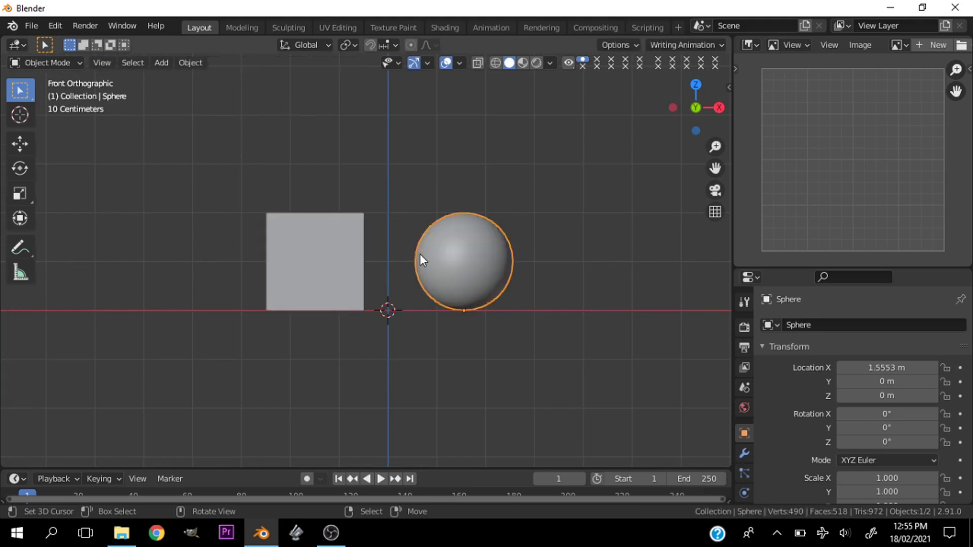
middle_drag(641, 167, 617, 167)
key(grave)
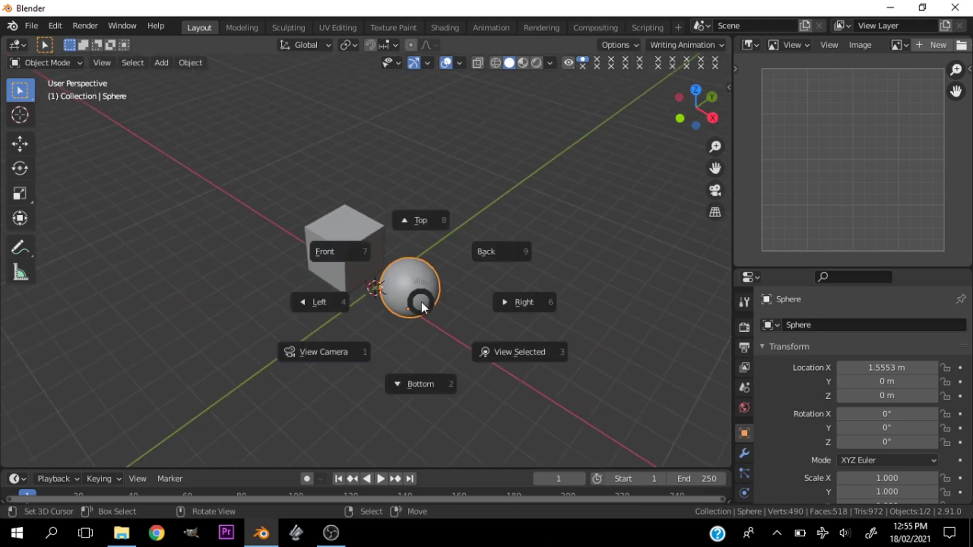
click(355, 229)
scroll(385, 257, up, 5)
key(alt+a)
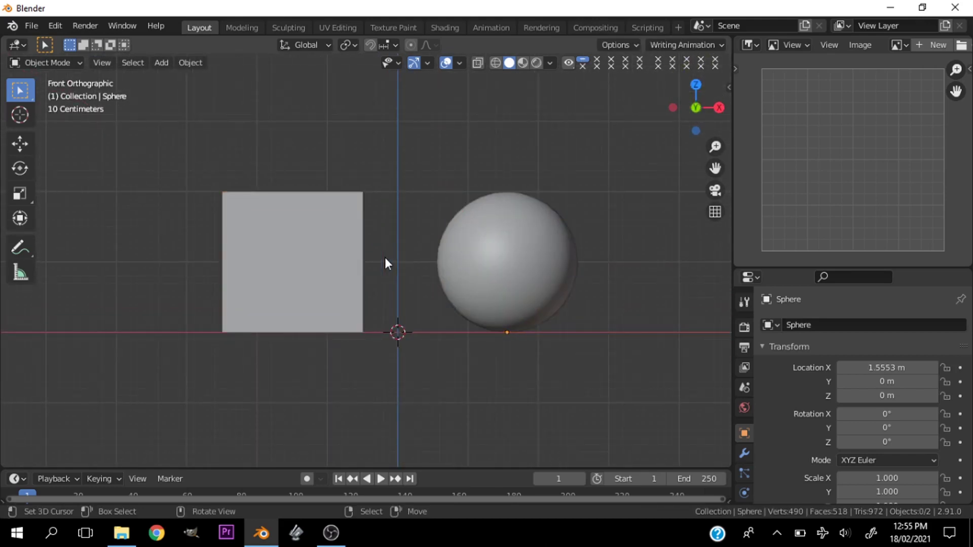
scroll(385, 258, down, 2)
scroll(756, 390, down, 5)
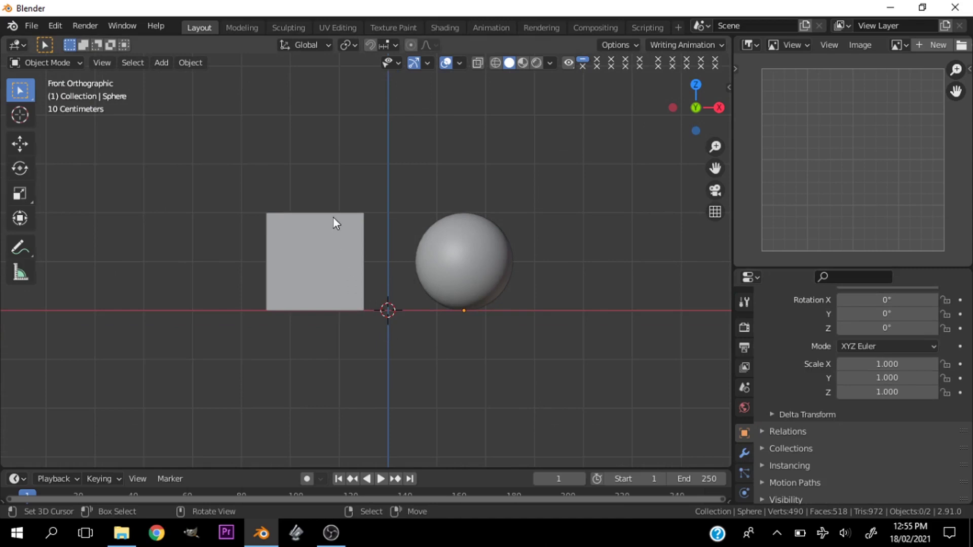
key(shift+a)
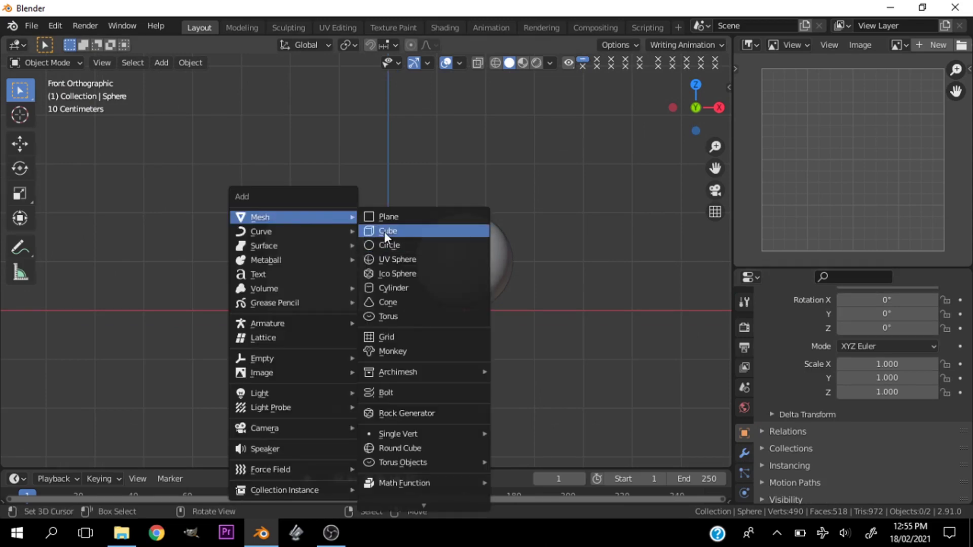
Select the cube and isolate it in local view
click(356, 296)
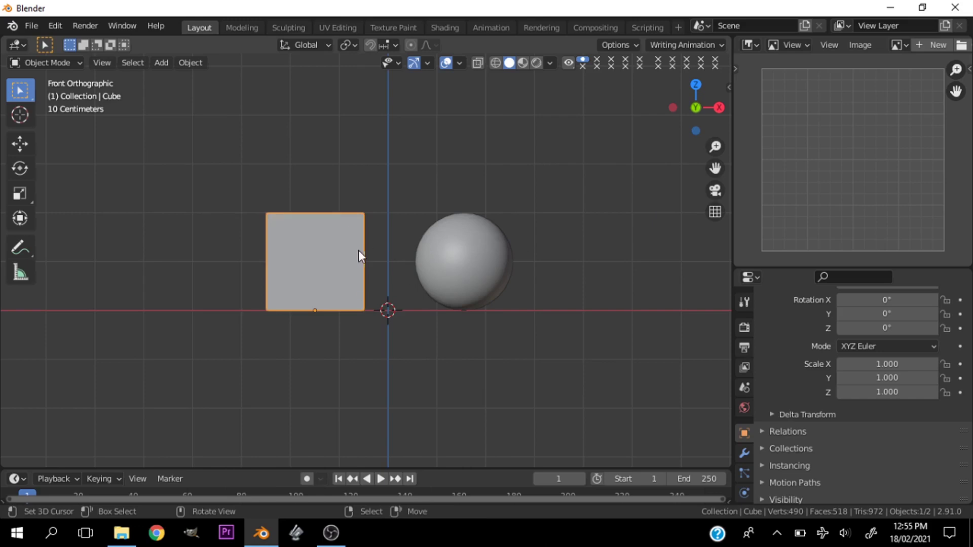
key(KP_Divide)
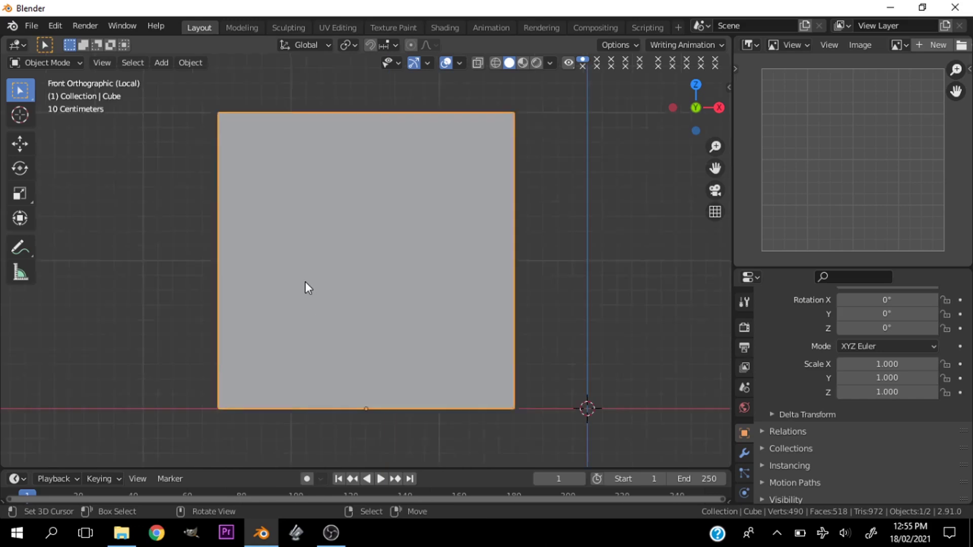
scroll(552, 266, down, 3)
Show the cube's object data properties and collapse the Vertex Groups section, leaving the cube in Object Mode
key(Tab)
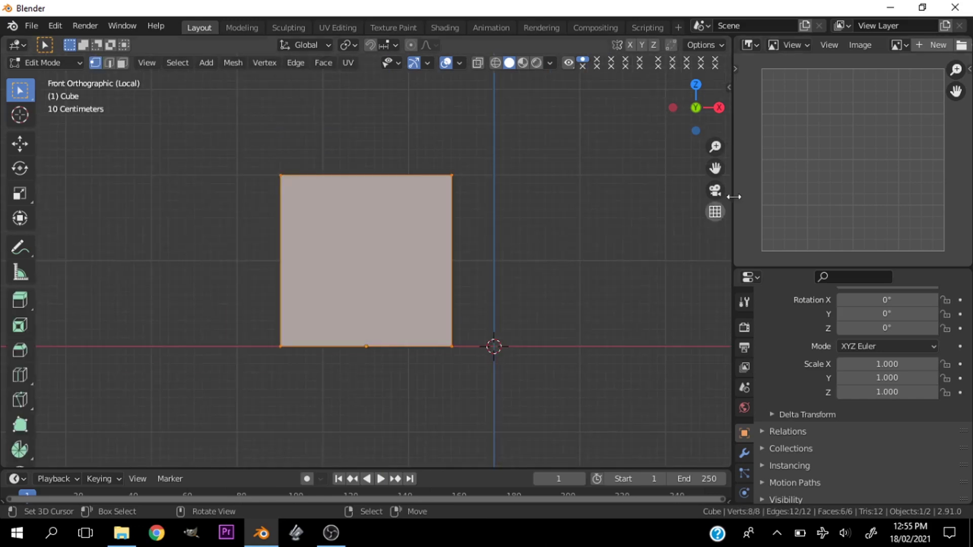
scroll(747, 470, down, 3)
click(745, 470)
scroll(821, 454, up, 3)
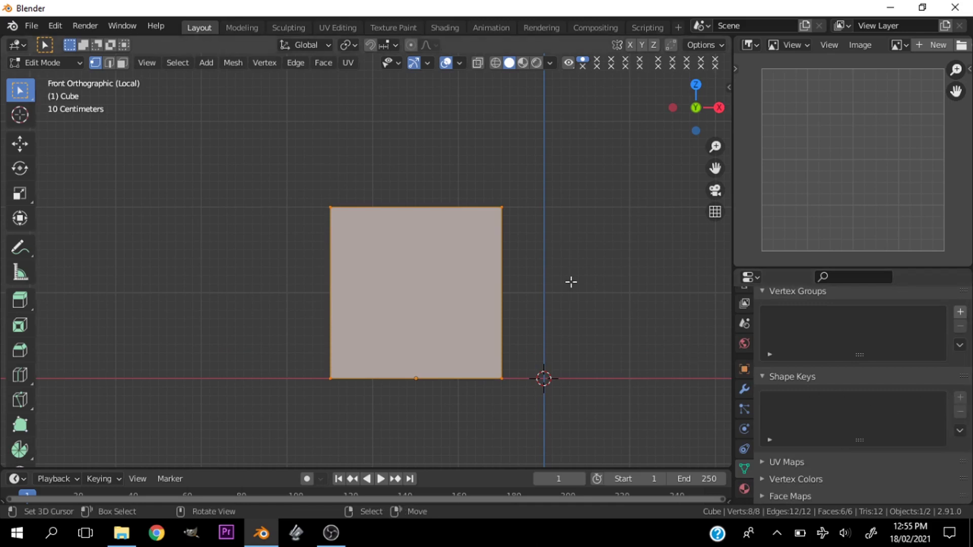
key(Tab)
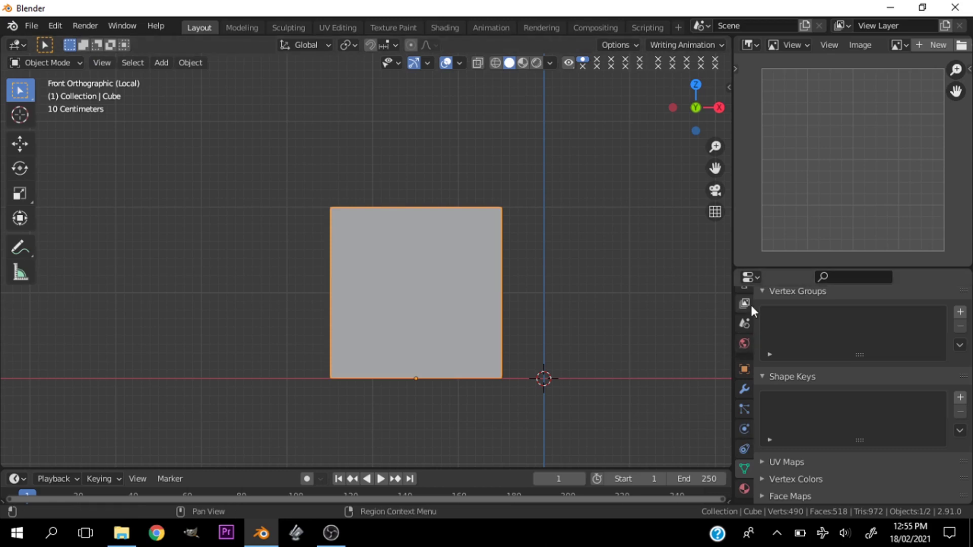
scroll(744, 319, down, 2)
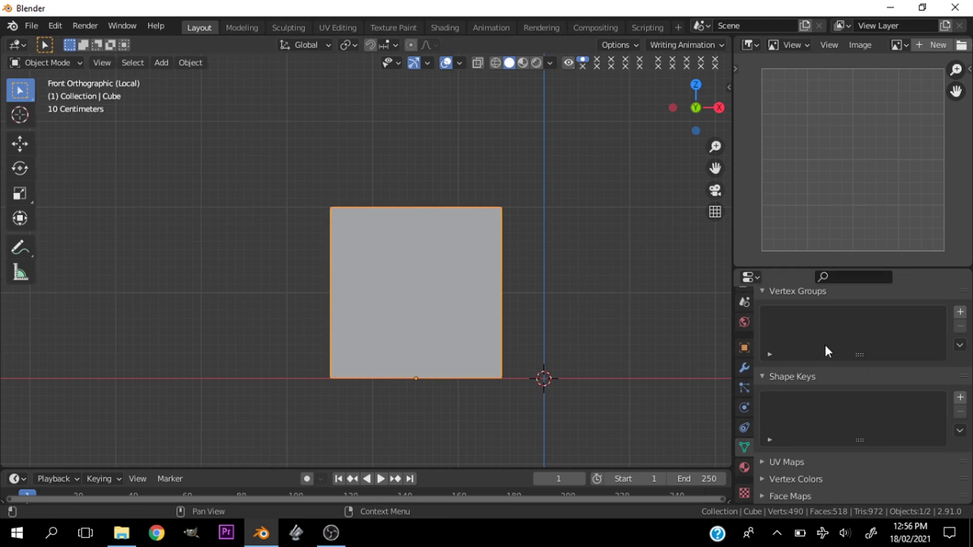
scroll(825, 345, up, 2)
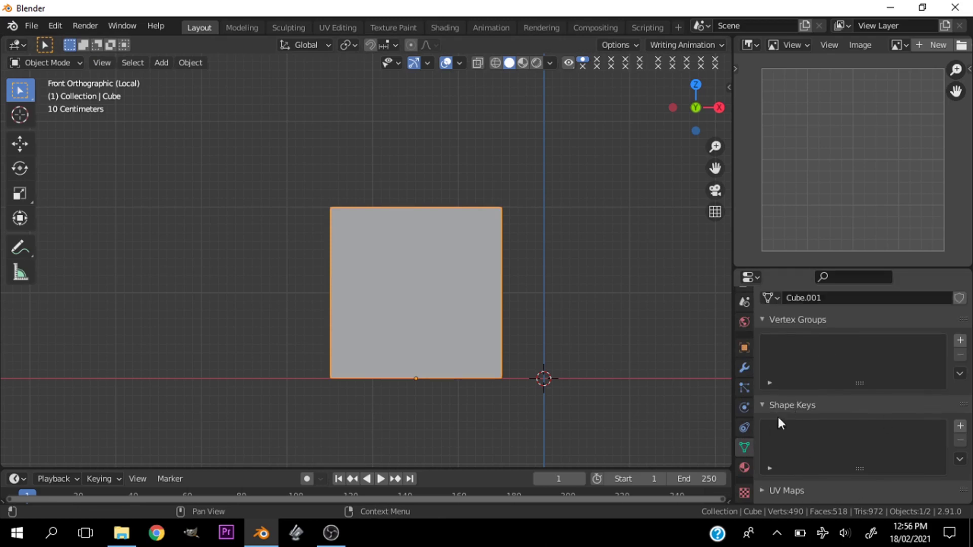
click(770, 320)
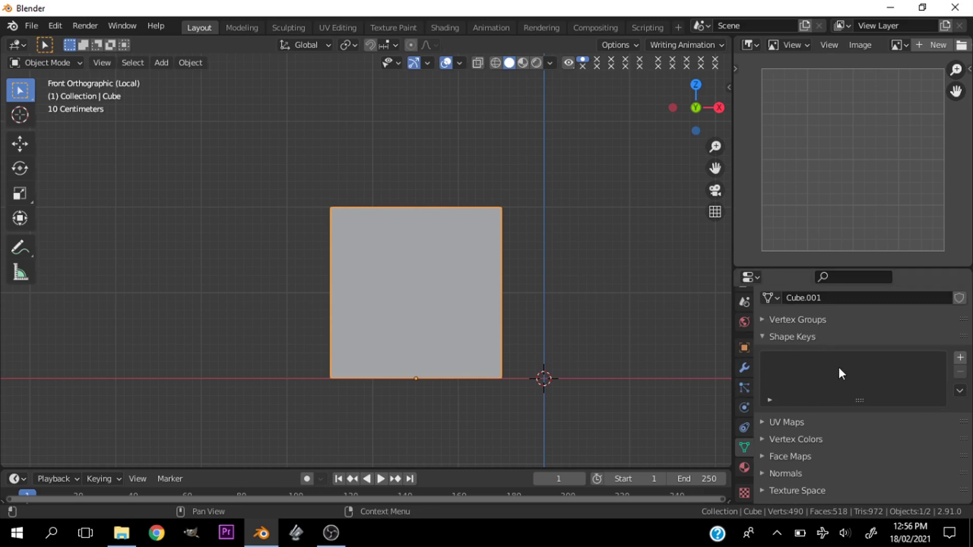
Add a Basis shape key and a second shape key to the cube, naming the second one "up"
click(960, 357)
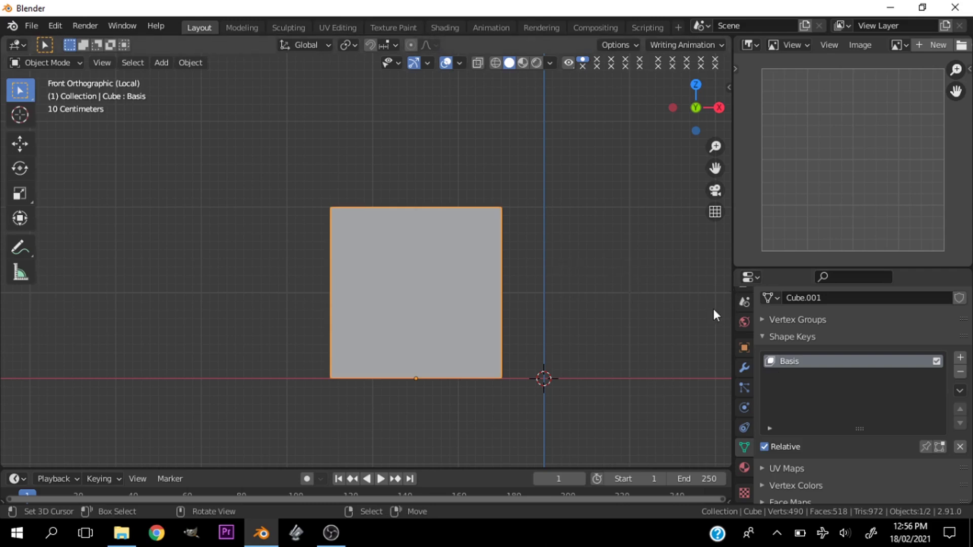
click(960, 358)
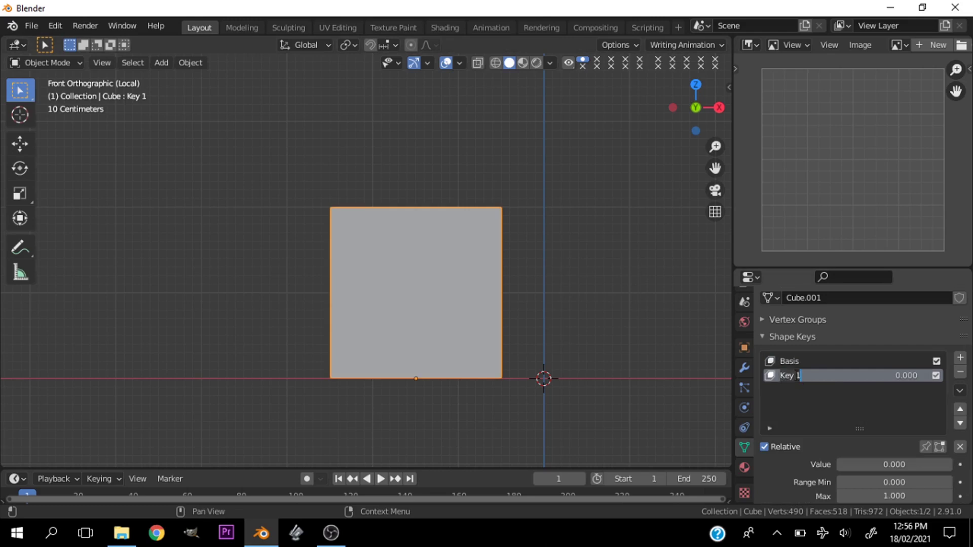
key(BackSpace)
text(up)
key(Return)
scroll(831, 415, down, 2)
scroll(832, 414, up, 1)
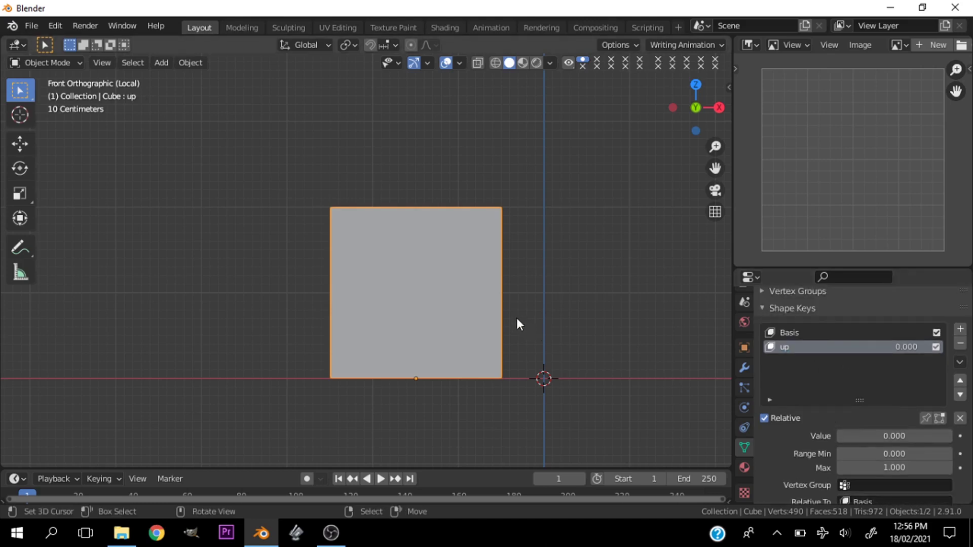
In Edit Mode with face selection, select only the cube's top face and return to the front view
key(Tab)
key(3)
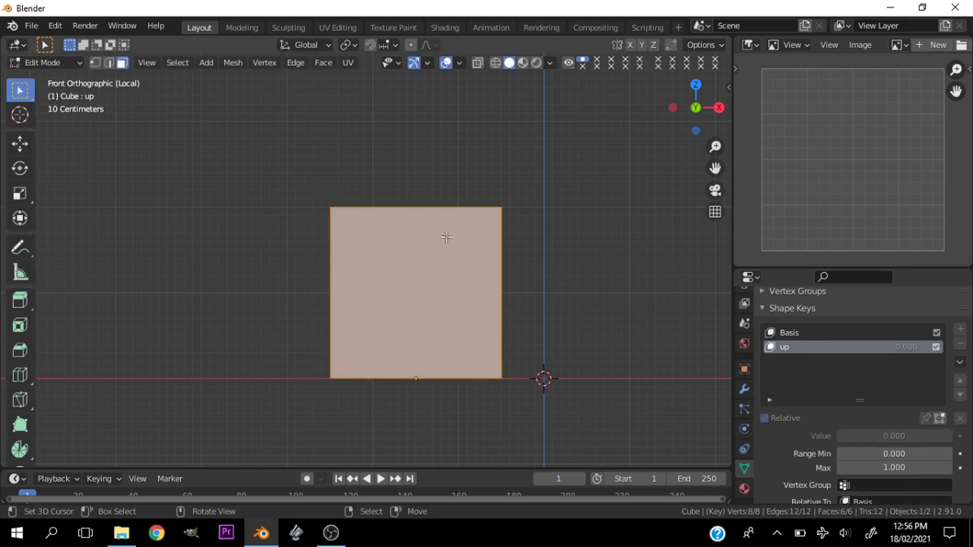
drag(696, 108, 704, 133)
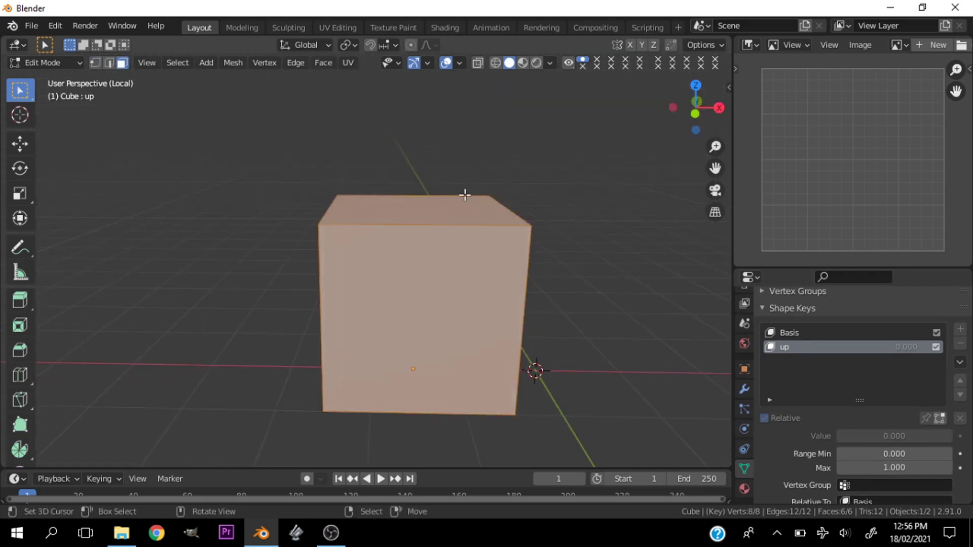
key(alt+a)
right_click(452, 206)
scroll(453, 228, down, 3)
key(grave)
click(365, 235)
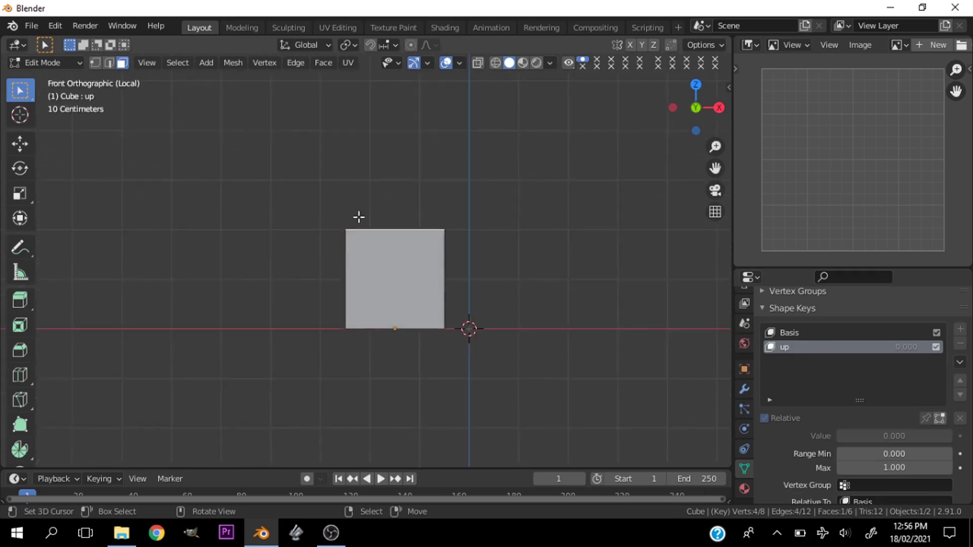
Move the top face straight up along Z until the cube is about 1.7 times as tall, and return to Object Mode
scroll(558, 202, up, 4)
drag(715, 168, 716, 169)
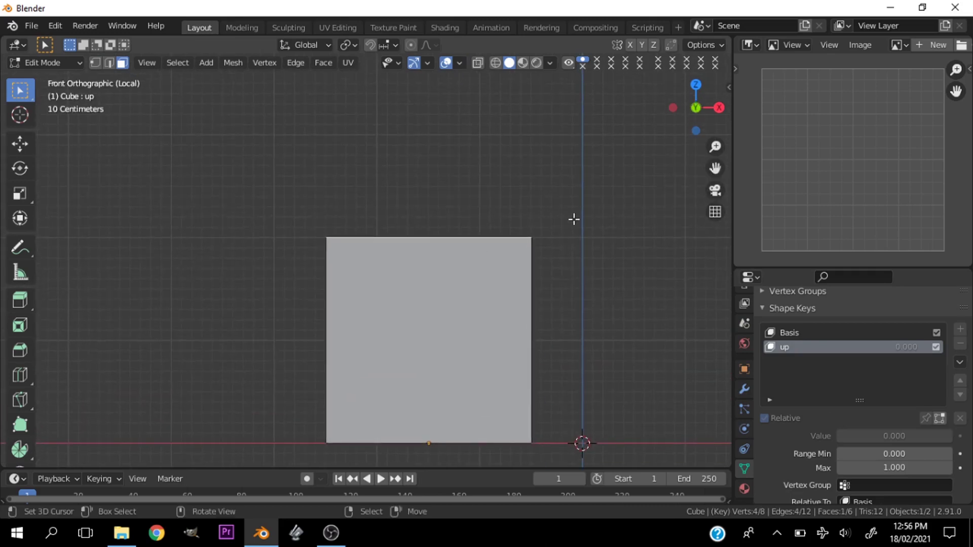
scroll(507, 243, down, 3)
key(g)
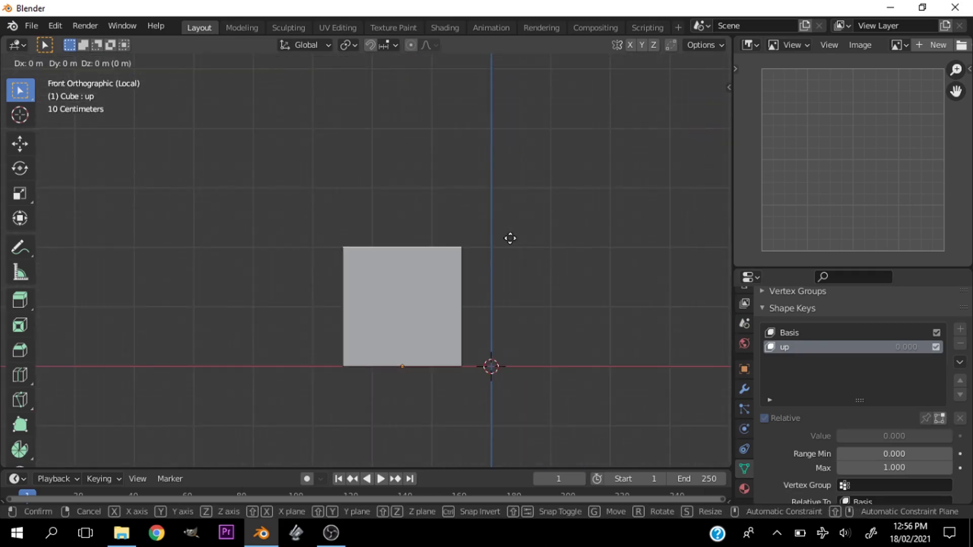
key(z)
click(562, 156)
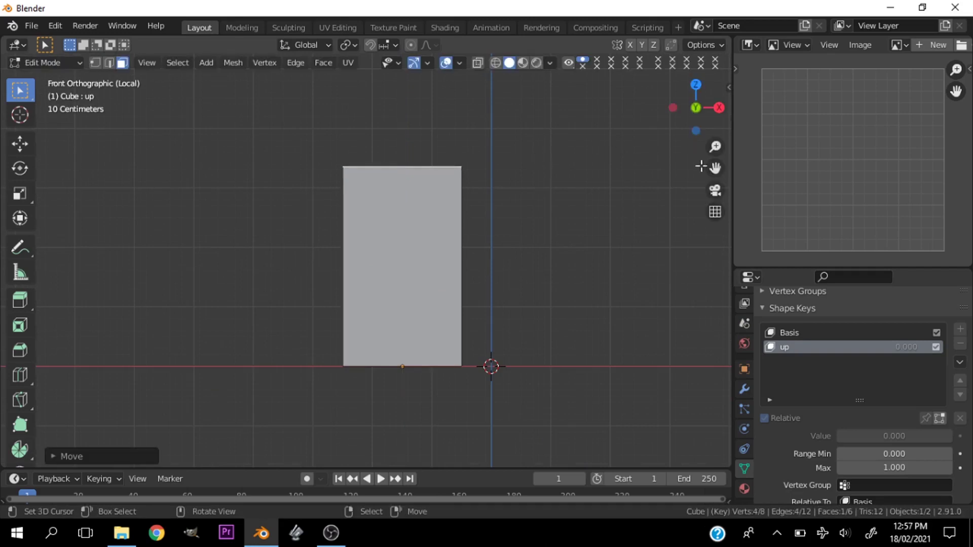
drag(715, 168, 715, 190)
key(Tab)
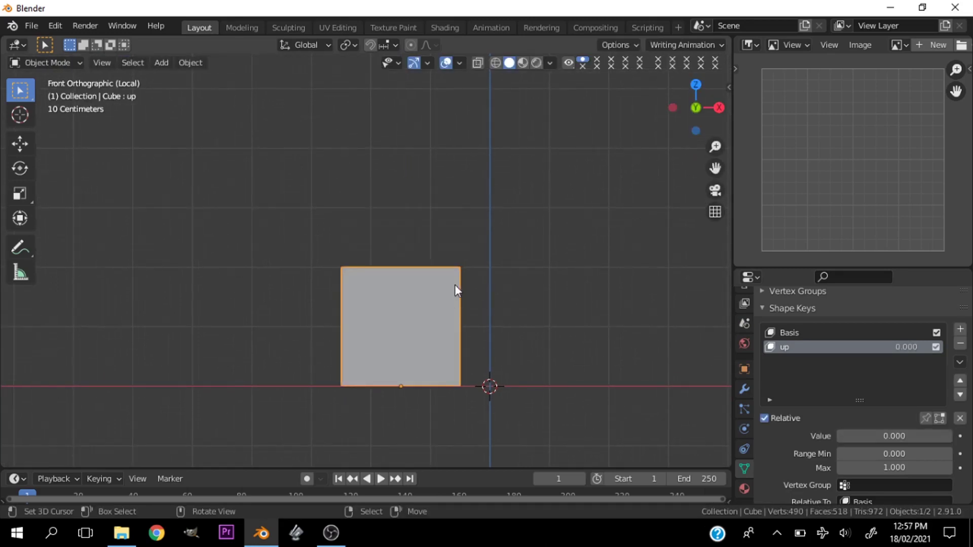
Set the "up" shape key's value to 1.000 and enter Edit Mode on the cube
scroll(446, 297, up, 2)
drag(716, 168, 718, 136)
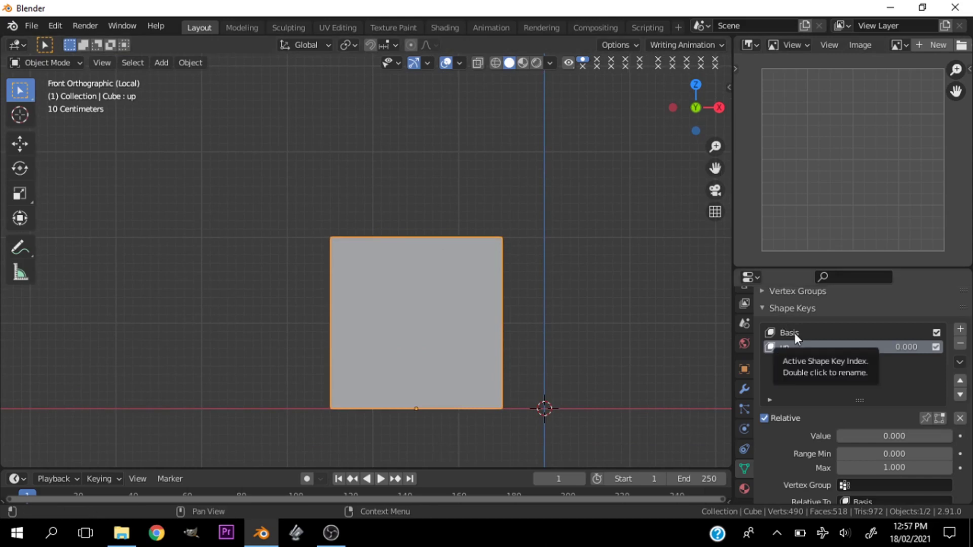
scroll(784, 421, down, 2)
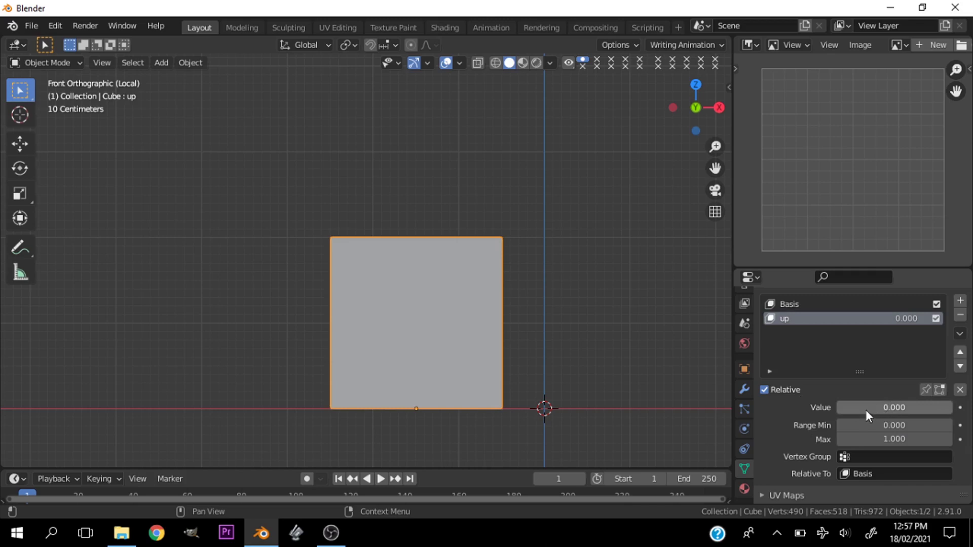
drag(866, 410, 953, 409)
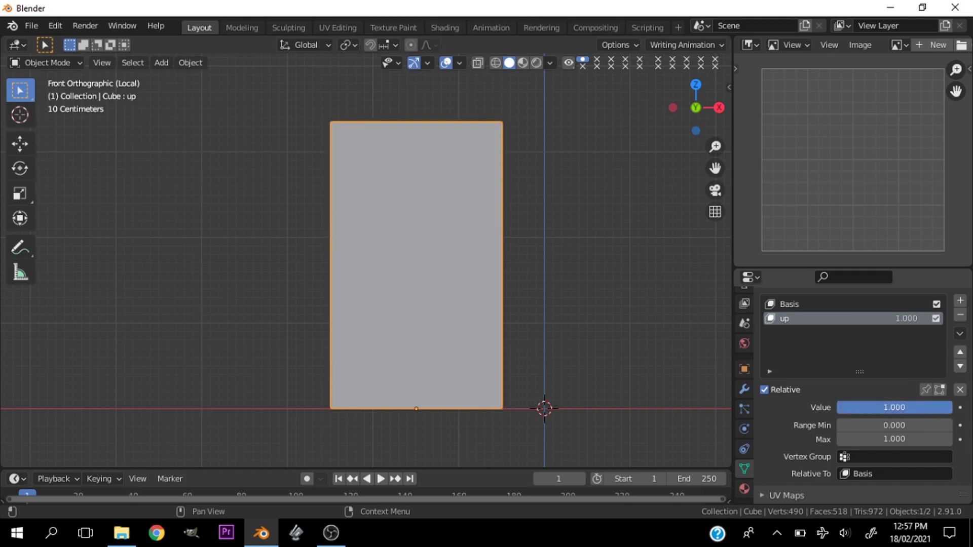
scroll(573, 345, down, 2)
drag(716, 168, 715, 230)
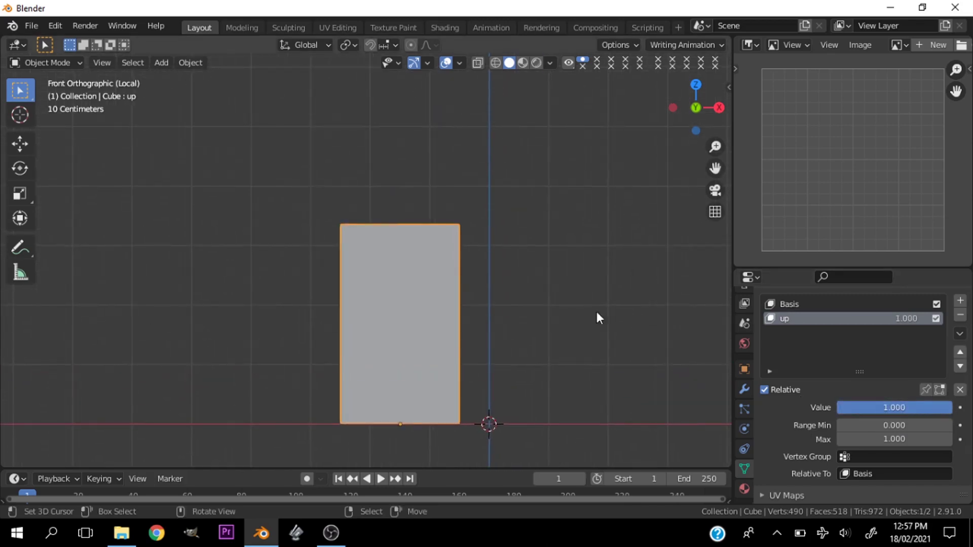
mouse_move(947, 406)
mouse_down()
mouse_move(927, 408)
mouse_move(952, 408)
mouse_up()
key(Tab)
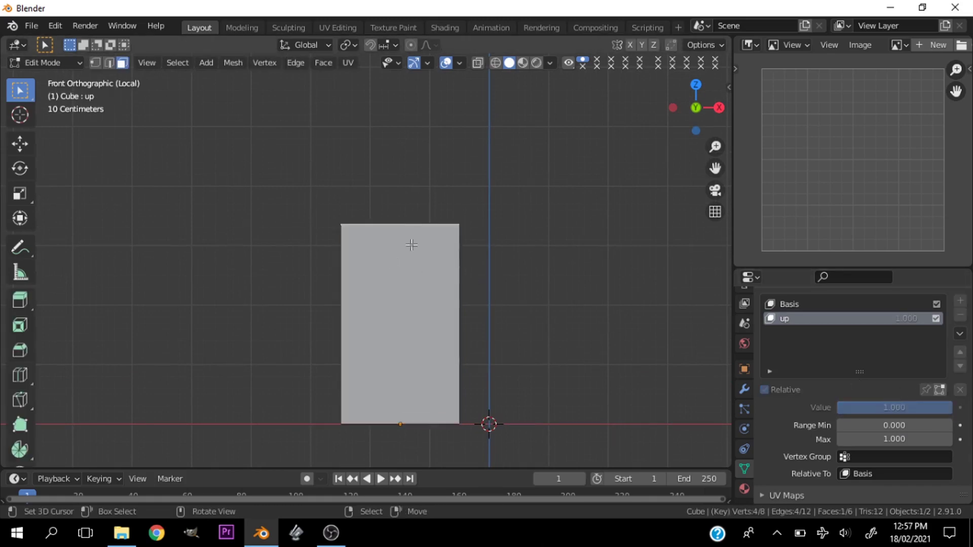
In Object Mode, set the "up" shape key's value to 0.000 and lower its Range Min to -0.400
key(Tab)
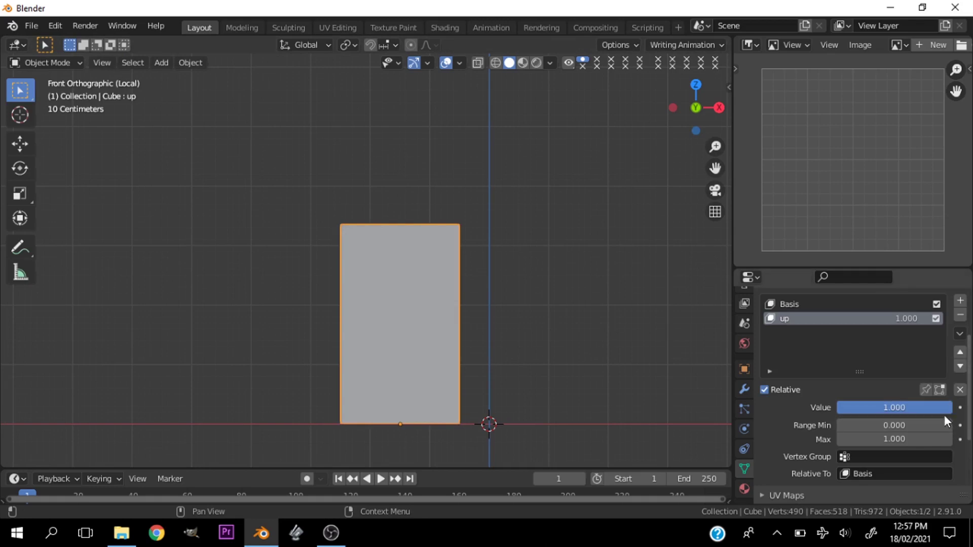
drag(945, 409, 837, 409)
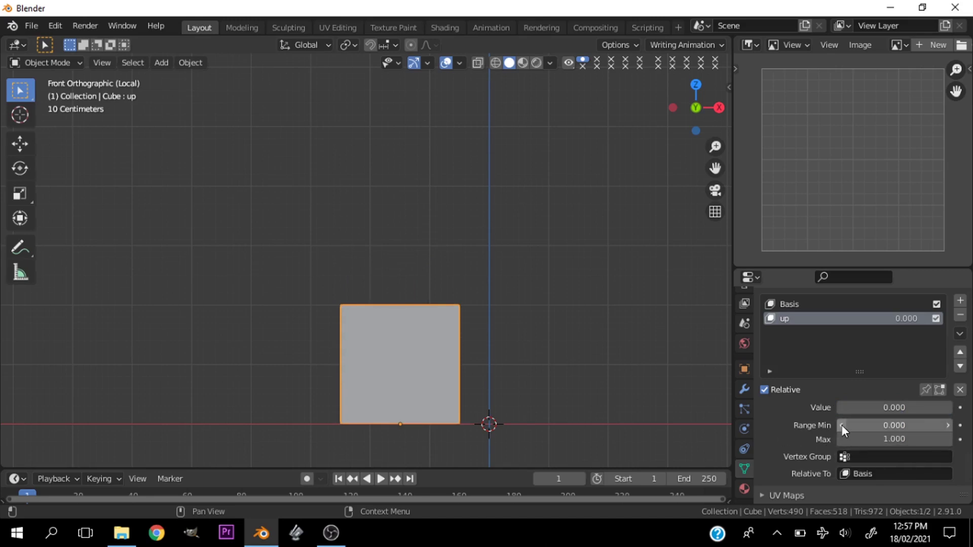
click(841, 425)
click(843, 425)
click(842, 425)
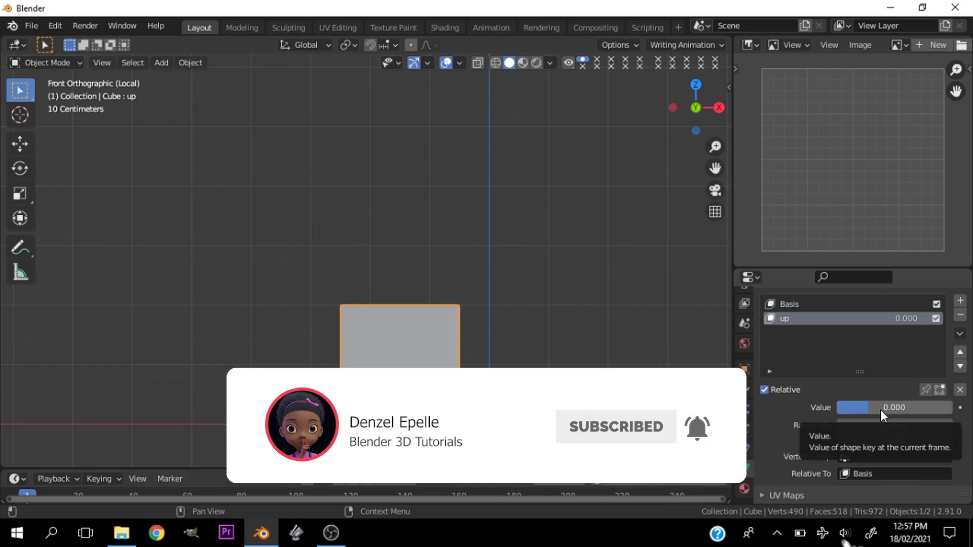
Sweep the "up" shape key's value up to 1.000 and down to about -0.084, and reset it to 0
drag(880, 409, 955, 411)
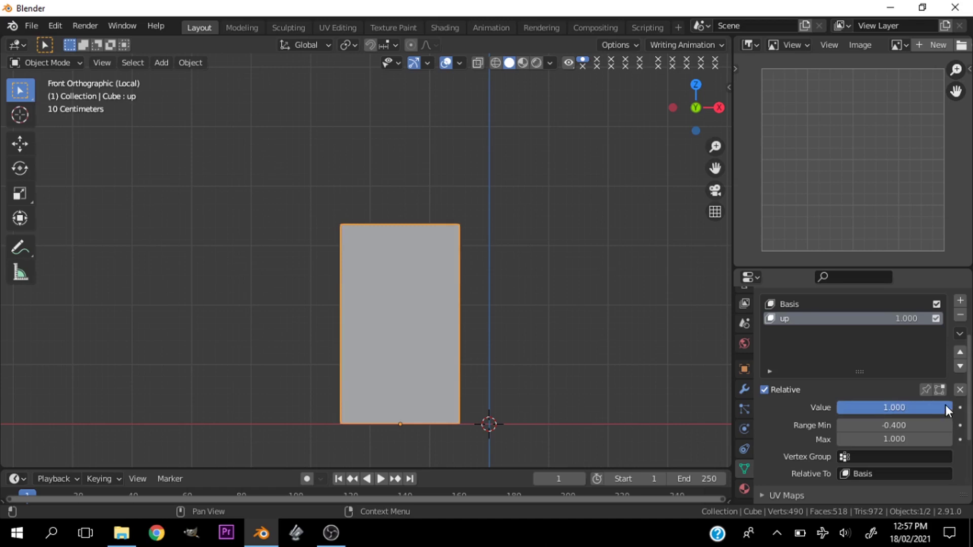
drag(946, 408, 864, 409)
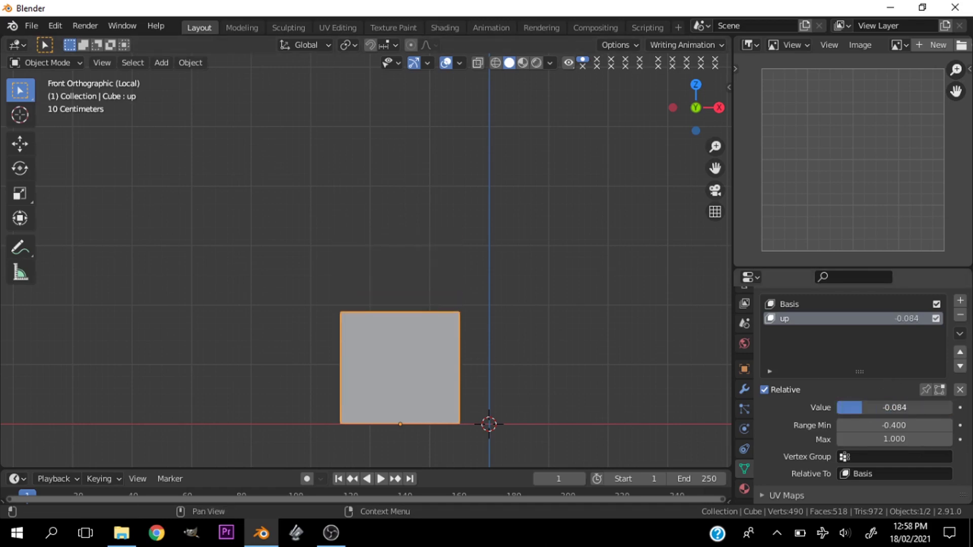
click(865, 407)
text(0)
key(Return)
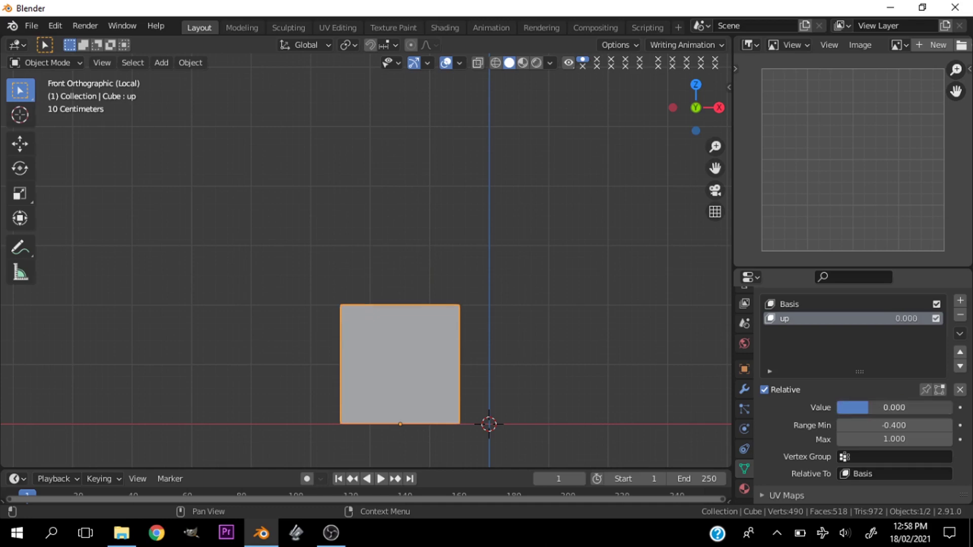
Try the "up" key's value below zero and at about 0.717, and clear the shape key values
drag(868, 408, 837, 408)
right_click(837, 408)
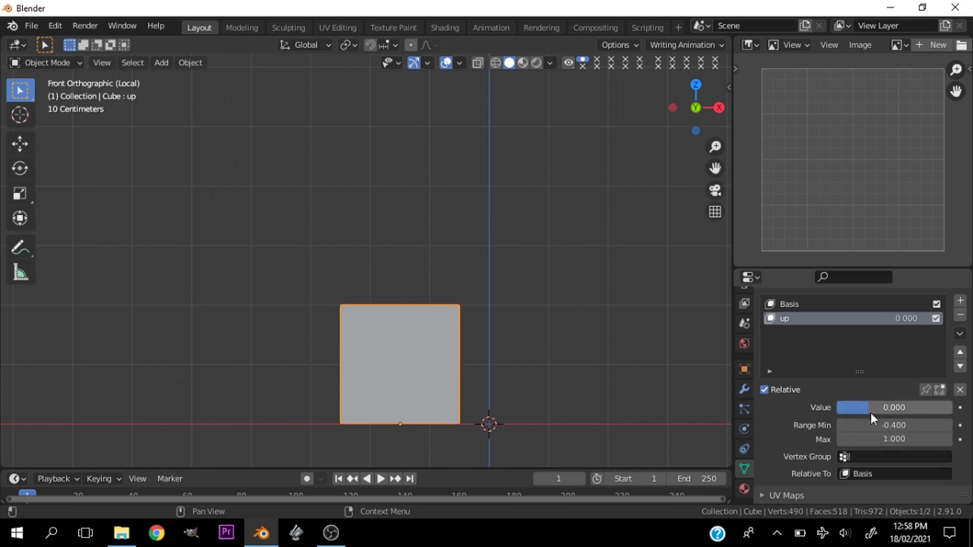
drag(871, 408, 929, 408)
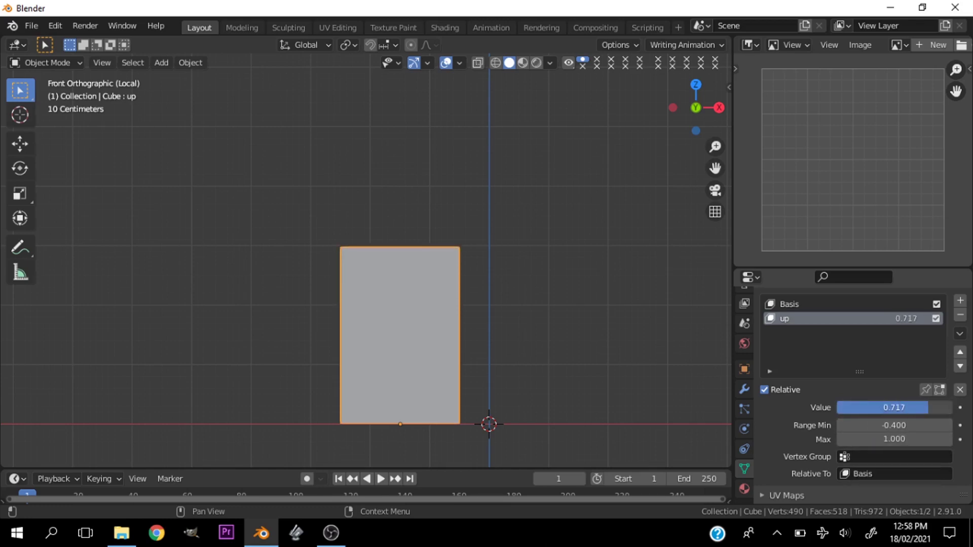
click(960, 390)
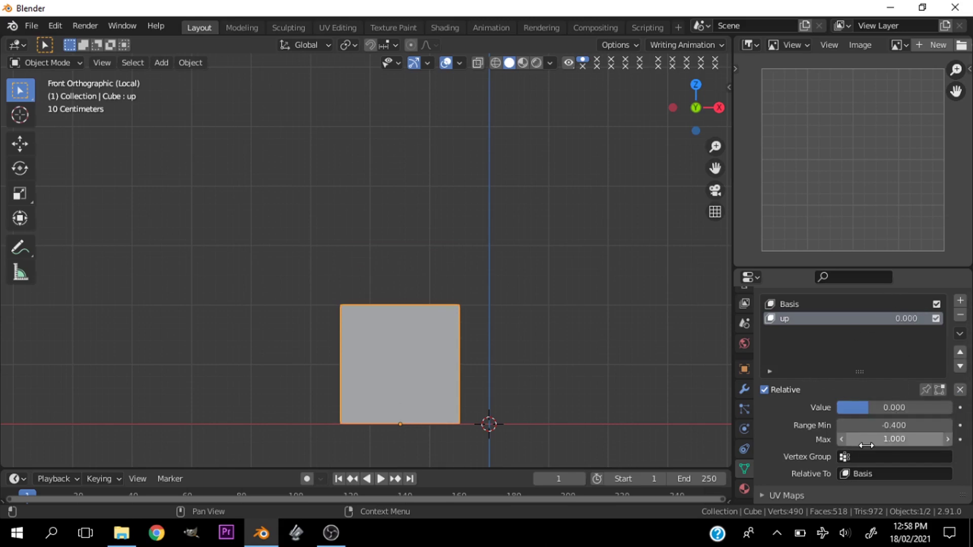
Raise the "up" shape key's Range Max to 3.500 and set its value to 3.500, leaving the value without a keyframe
drag(872, 437, 943, 438)
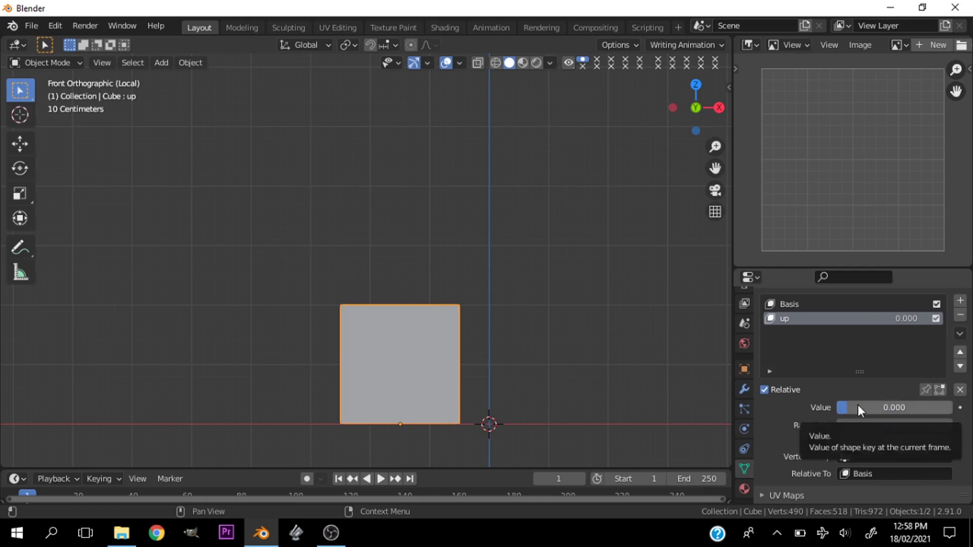
scroll(716, 369, down, 2)
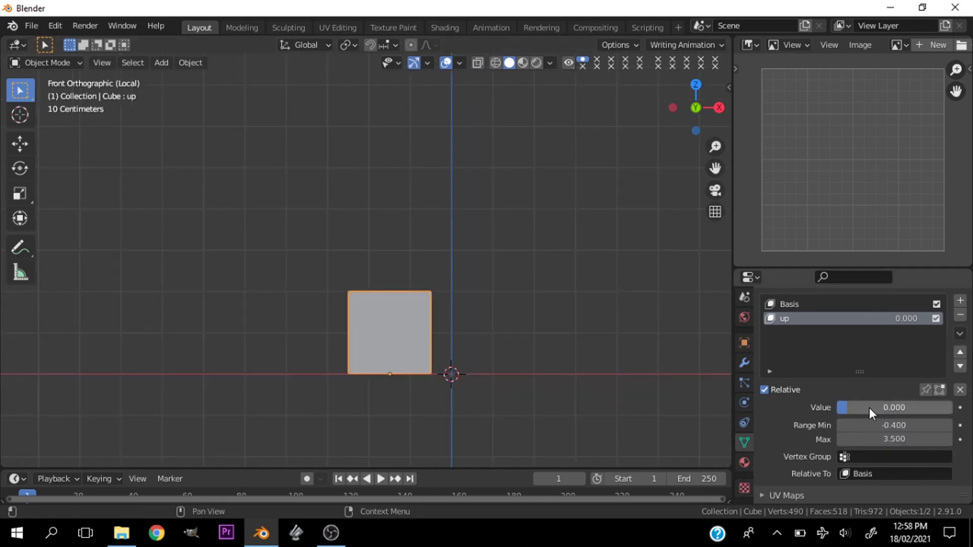
drag(869, 408, 928, 408)
click(960, 408)
scroll(491, 319, down, 2)
scroll(491, 320, down, 1)
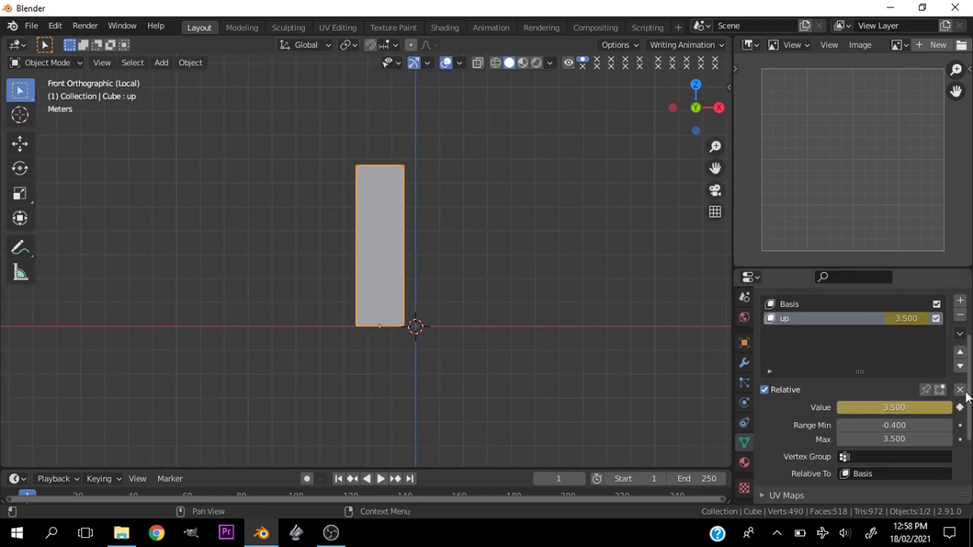
click(960, 408)
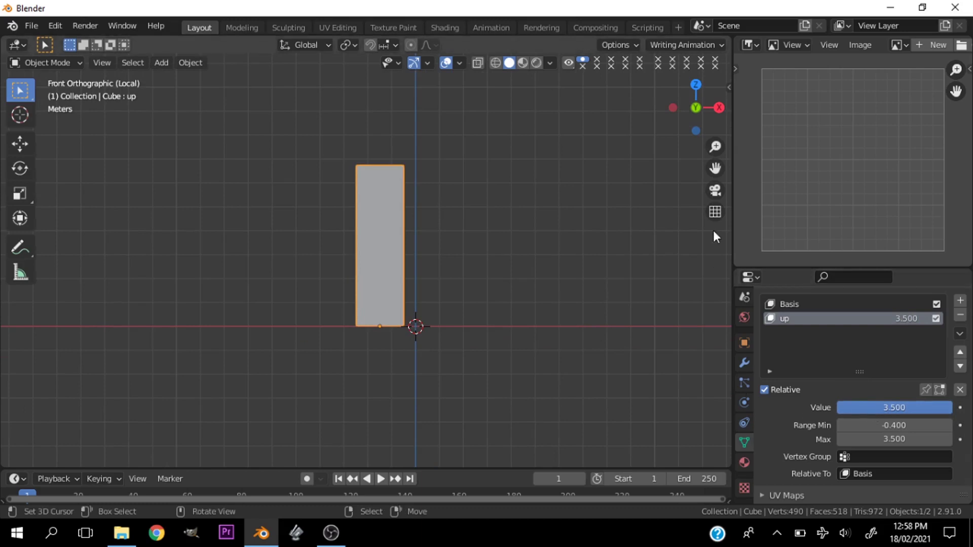
Lower the "up" key's value to about 1.693, raise it back to 3.500, and clear the shape key values
drag(717, 161, 742, 191)
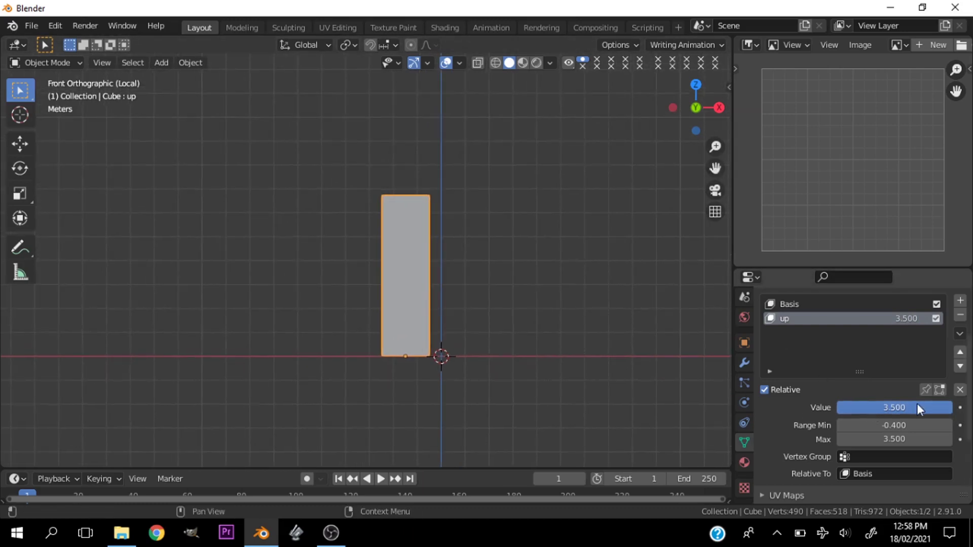
drag(920, 407, 866, 406)
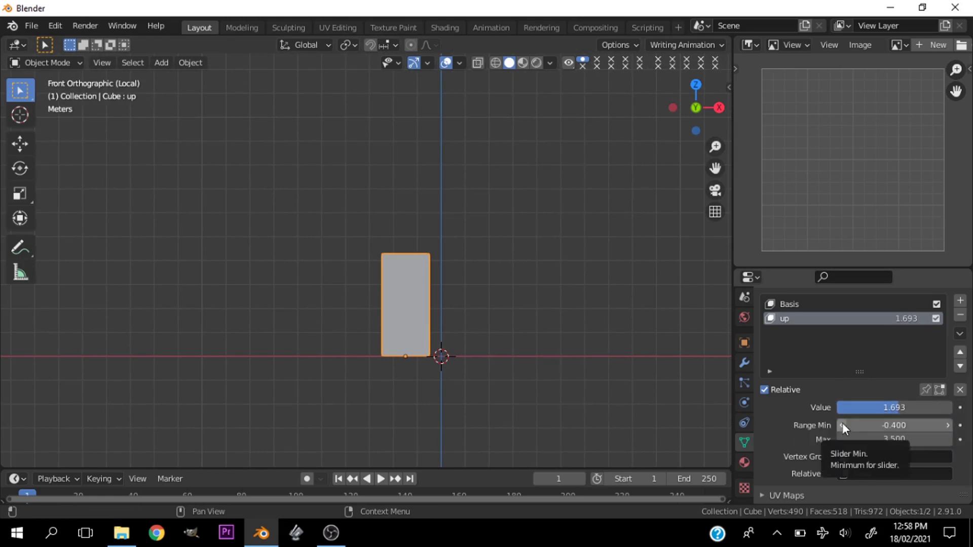
drag(873, 409, 938, 410)
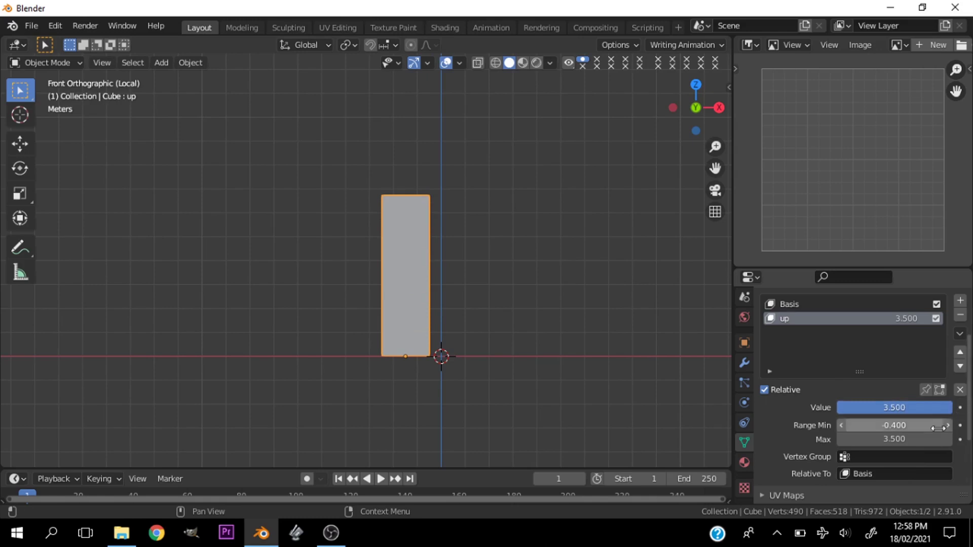
click(961, 391)
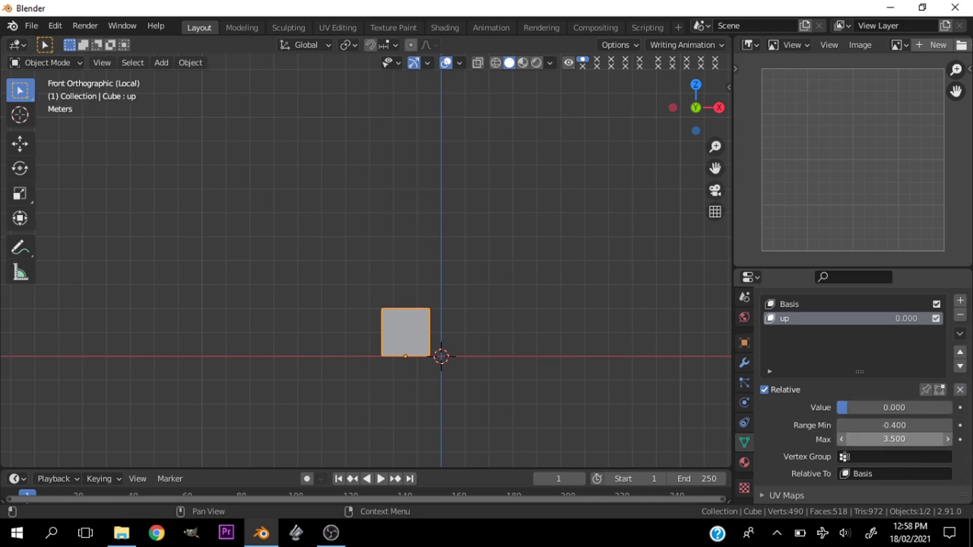
Set the "up" shape key's Range Max to 1 and its Range Min to 0
click(868, 442)
text(1)
key(Return)
click(870, 425)
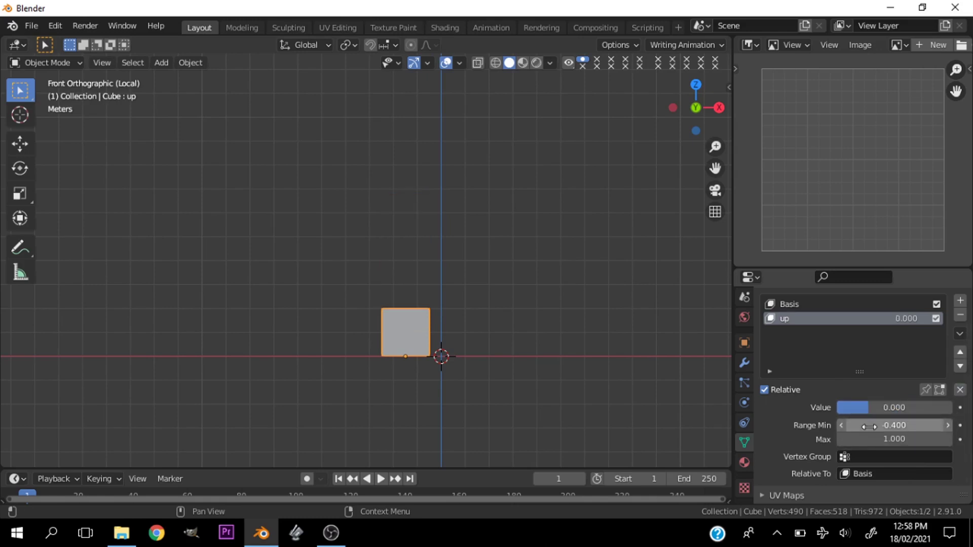
text(0)
key(Return)
Examine the "up" shape key's remaining settings, including Vertex Group and Relative To, and the cube's shape key list
scroll(806, 445, down, 4)
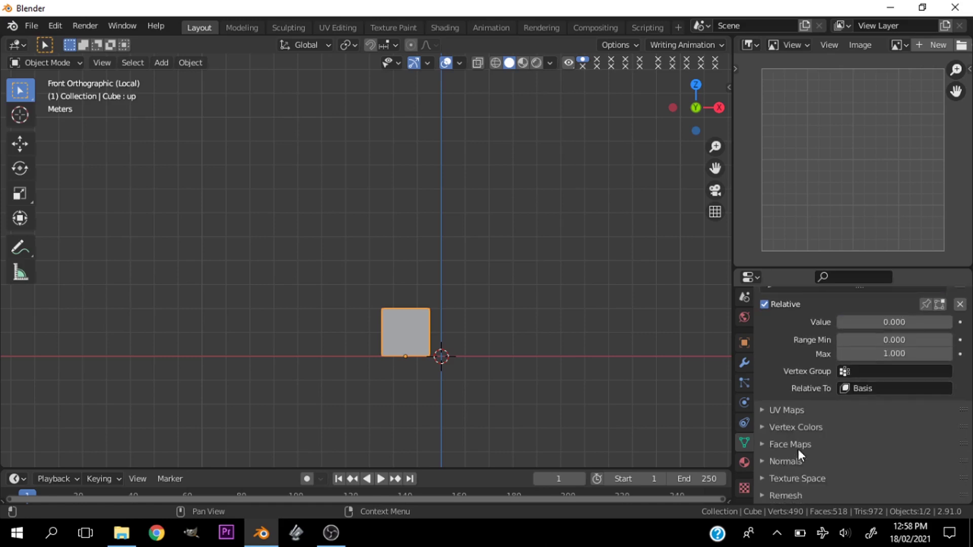
scroll(826, 406, up, 3)
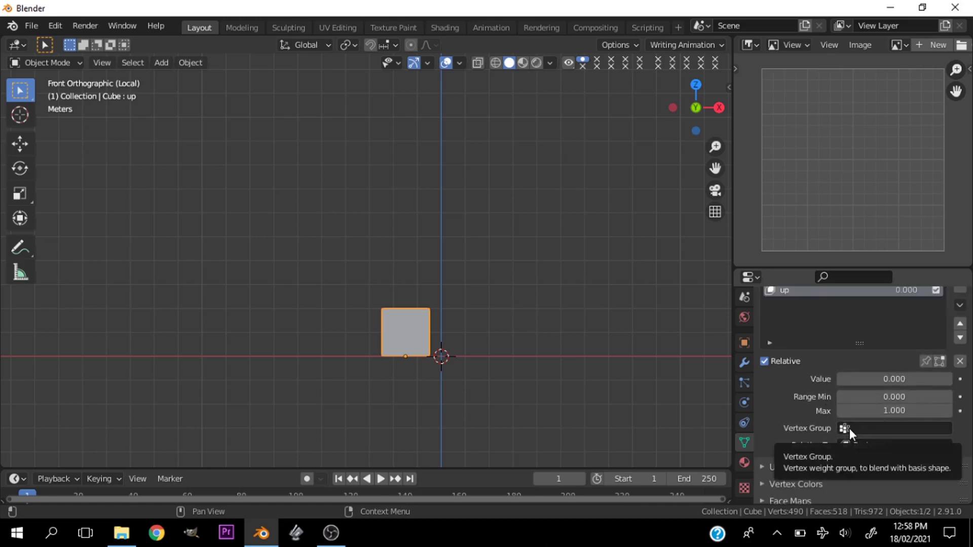
scroll(806, 405, up, 4)
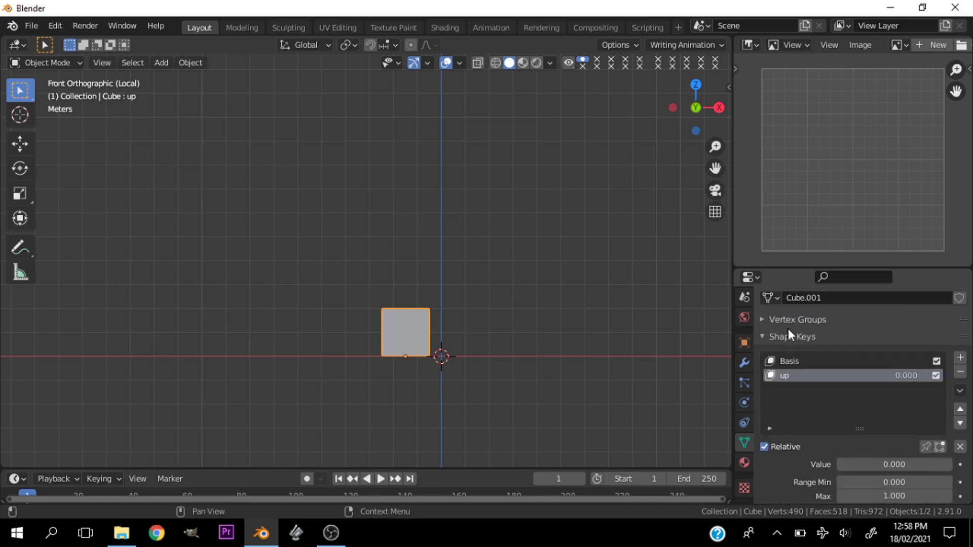
scroll(801, 415, down, 5)
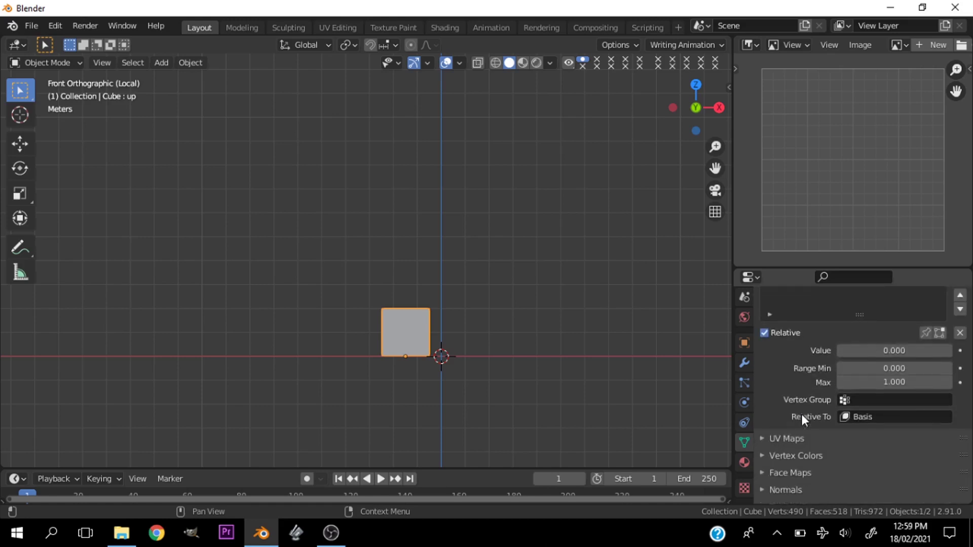
scroll(801, 414, down, 3)
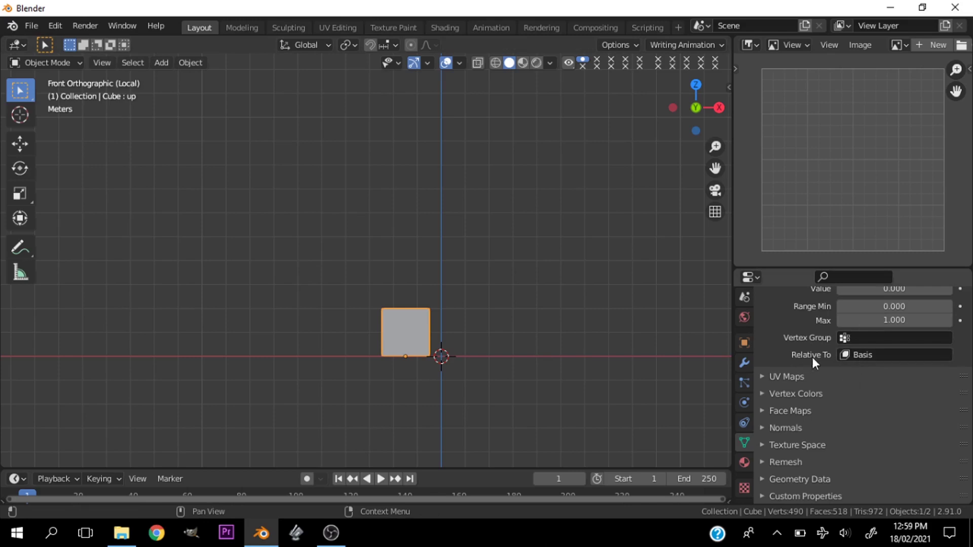
scroll(479, 376, up, 4)
scroll(810, 375, up, 7)
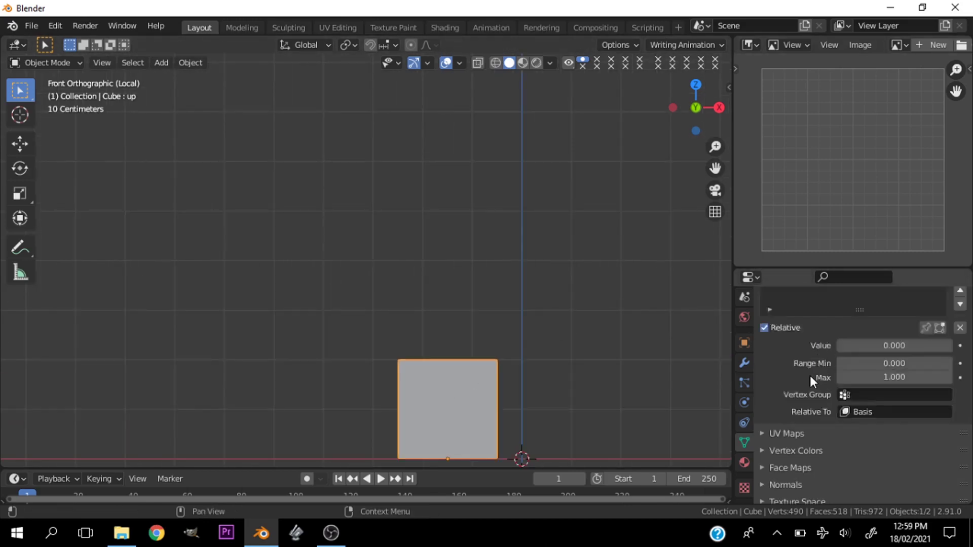
scroll(811, 375, down, 4)
scroll(808, 344, up, 2)
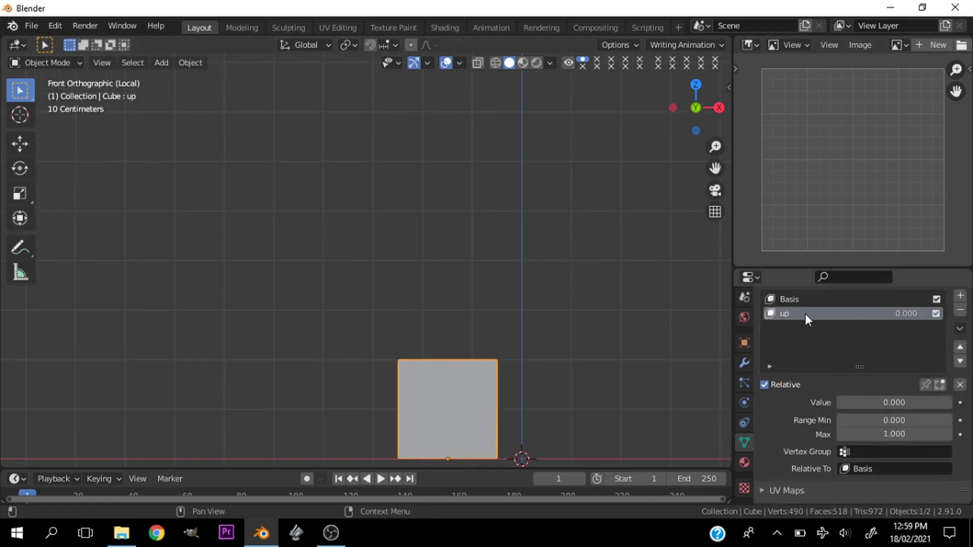
Add a third shape key to the cube below "up"
mouse_move(715, 167)
mouse_down()
mouse_move(719, 107)
mouse_move(714, 169)
mouse_up()
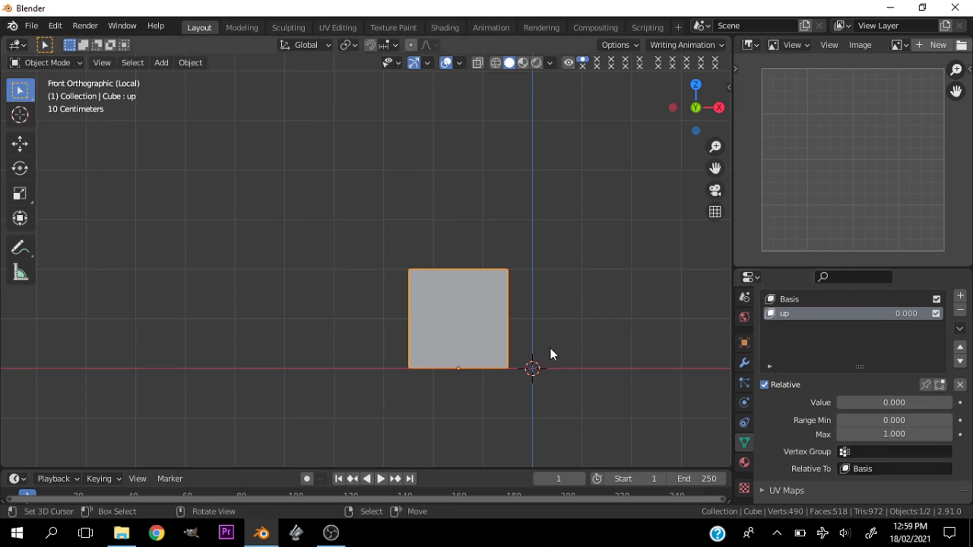
scroll(811, 324, up, 4)
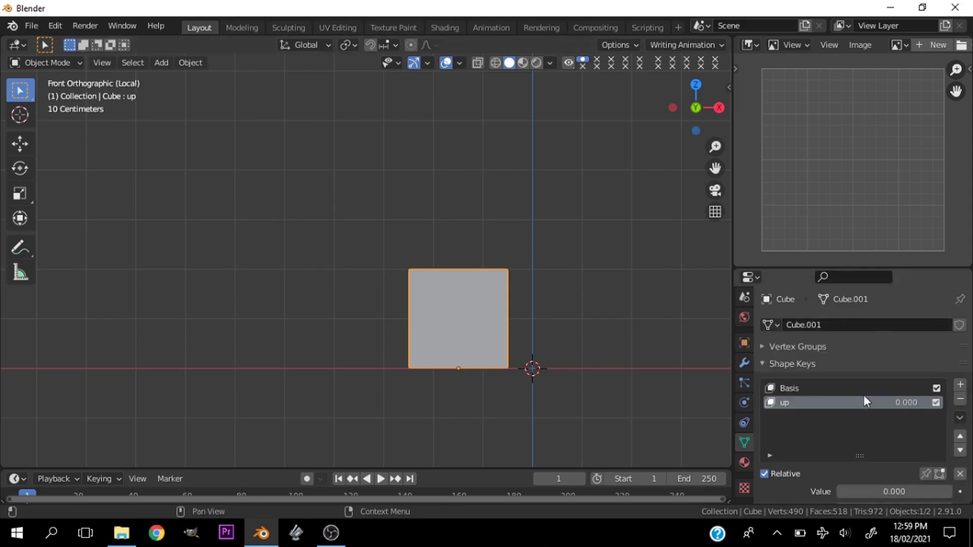
scroll(867, 401, down, 1)
click(961, 357)
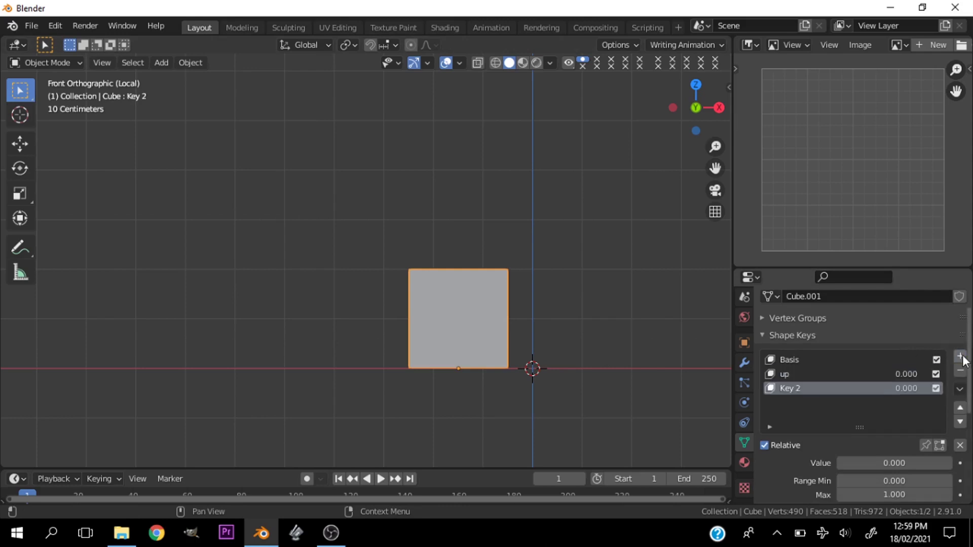
In Edit Mode, move the top face up and toward negative X until the cube leans and is about 2.6 times as tall, and return to Object Mode
key(Tab)
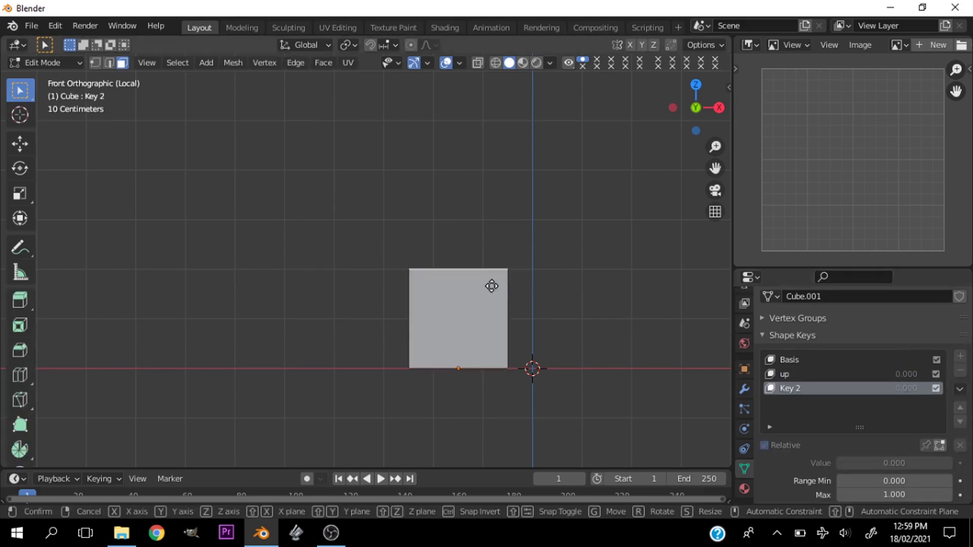
key(g)
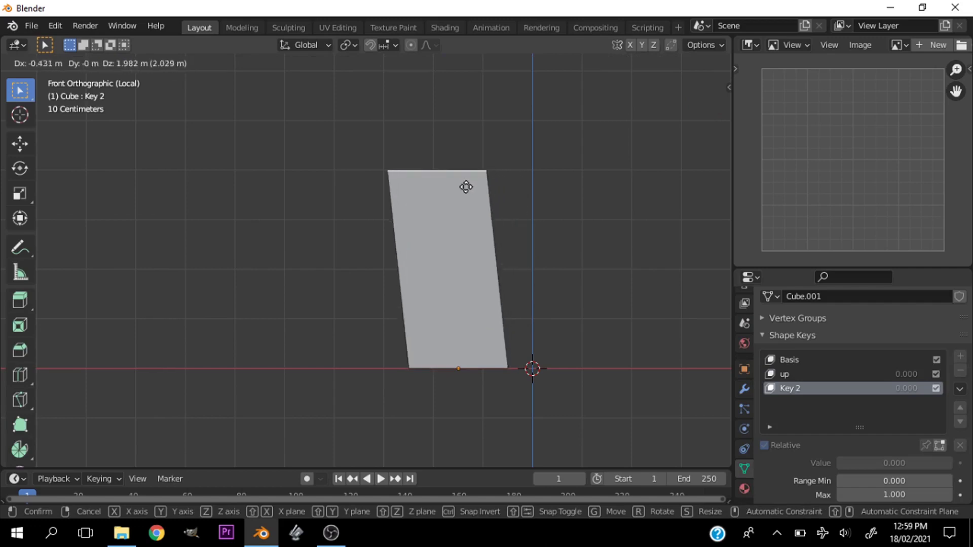
click(386, 129)
key(x)
scroll(412, 228, down, 3)
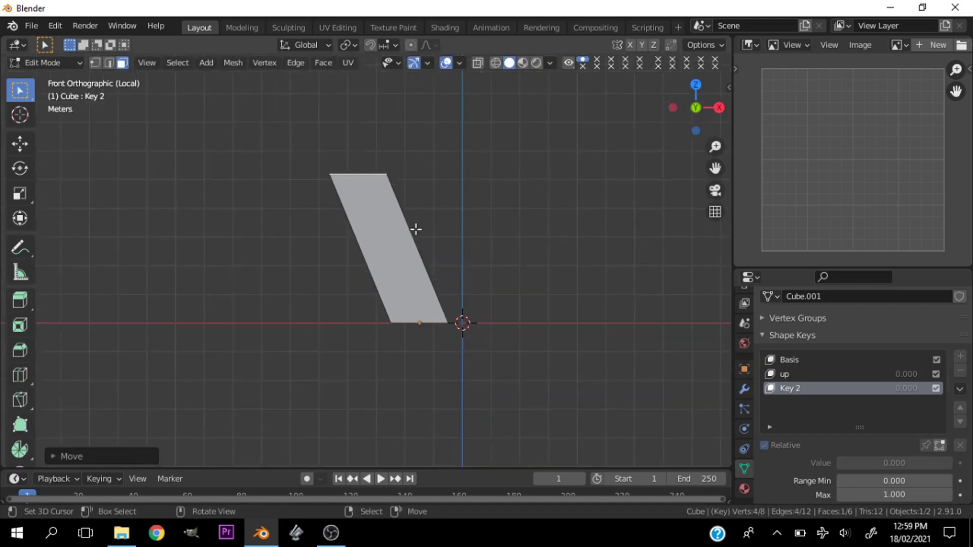
key(Tab)
Make the third shape key relative to "up" instead of Basis and raise its value to 1.000
scroll(578, 380, down, 2)
scroll(822, 446, down, 5)
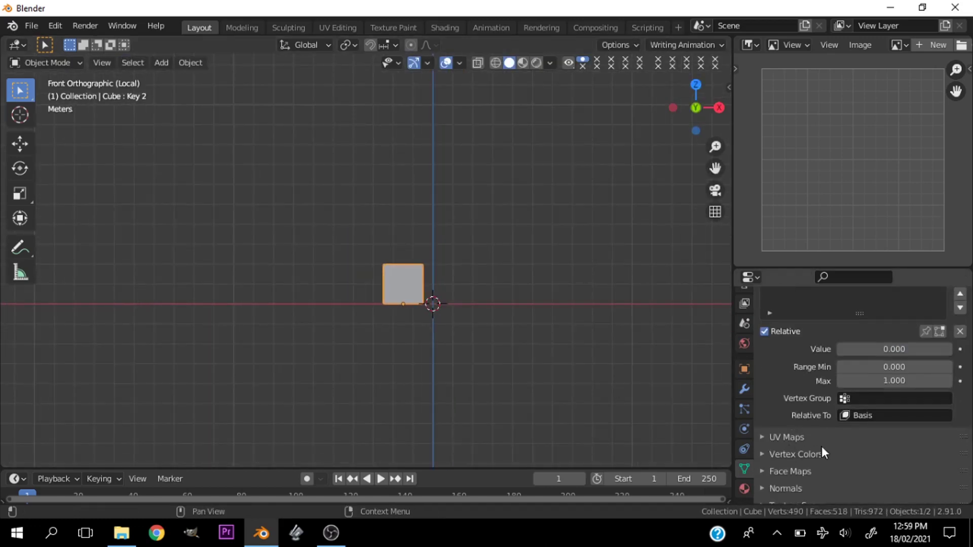
click(855, 419)
key(Down)
key(Down)
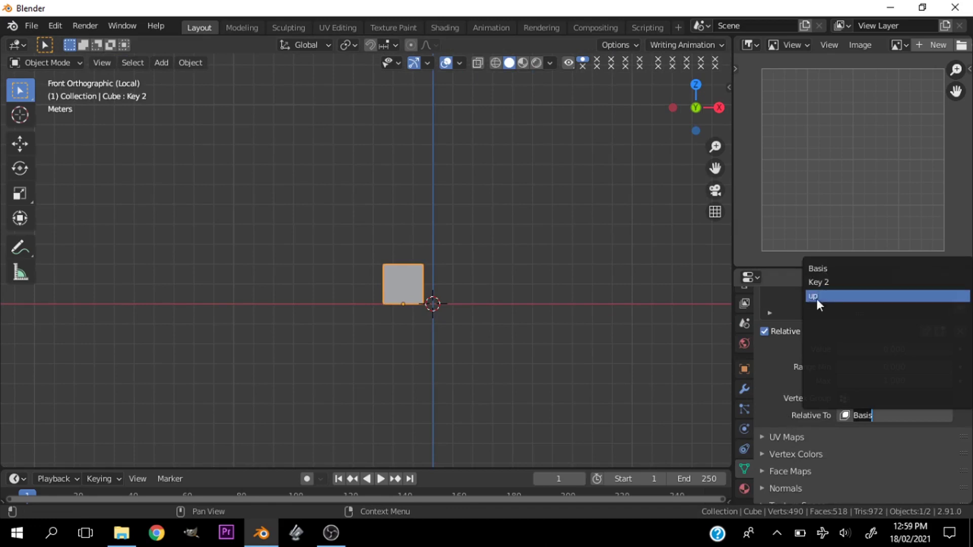
click(817, 300)
scroll(695, 343, up, 3)
drag(861, 349, 952, 349)
scroll(783, 367, up, 3)
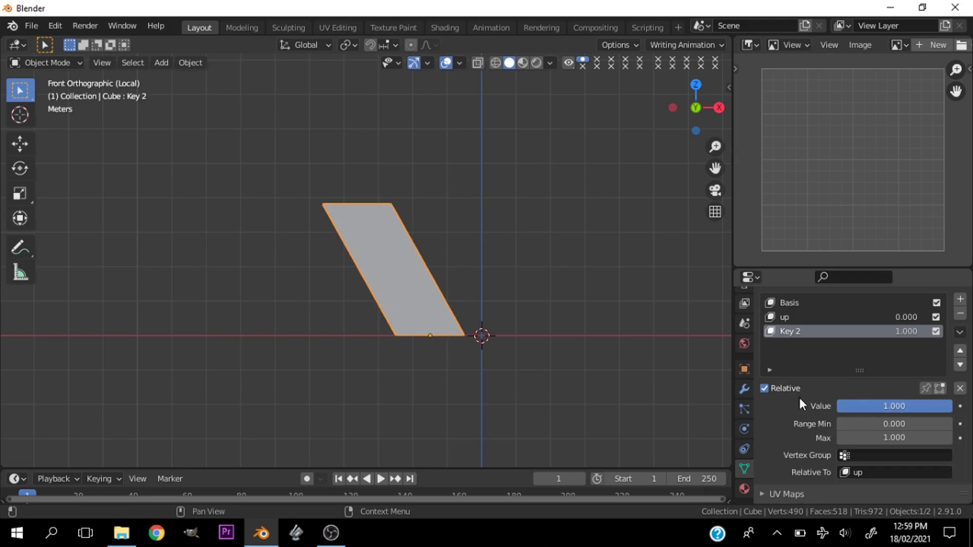
scroll(872, 407, down, 2)
scroll(876, 406, up, 2)
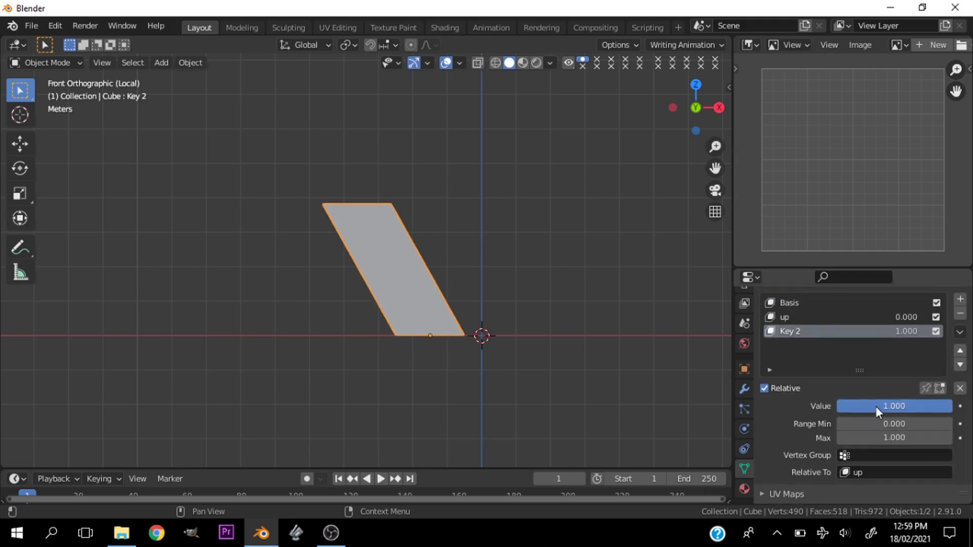
Set the values of both the "up" and Key 2 shape keys to 1.000
click(814, 317)
drag(862, 406, 953, 406)
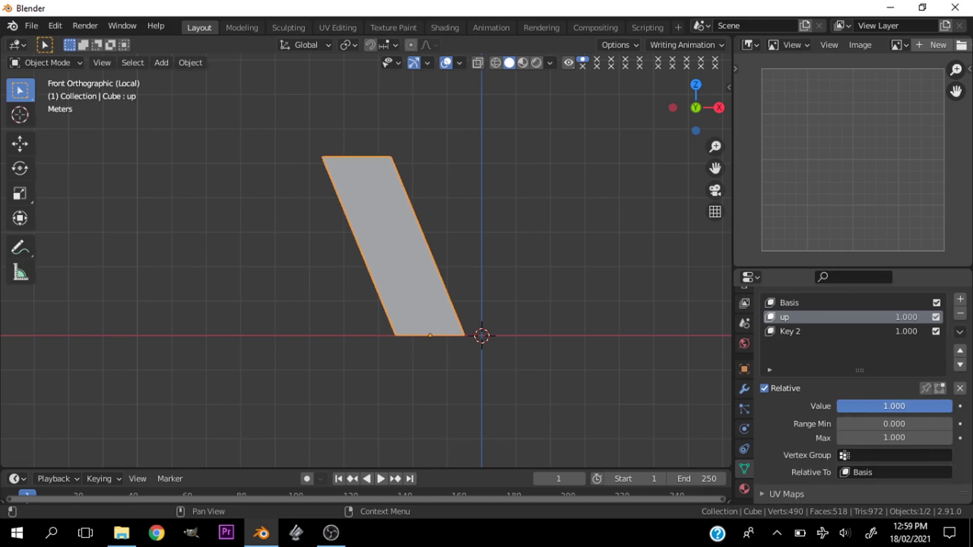
click(828, 333)
drag(869, 406, 953, 406)
In Edit Mode, move Key 2's top face down and slightly toward negative X until the leaning shape is about half as tall, and return to Object Mode
key(Tab)
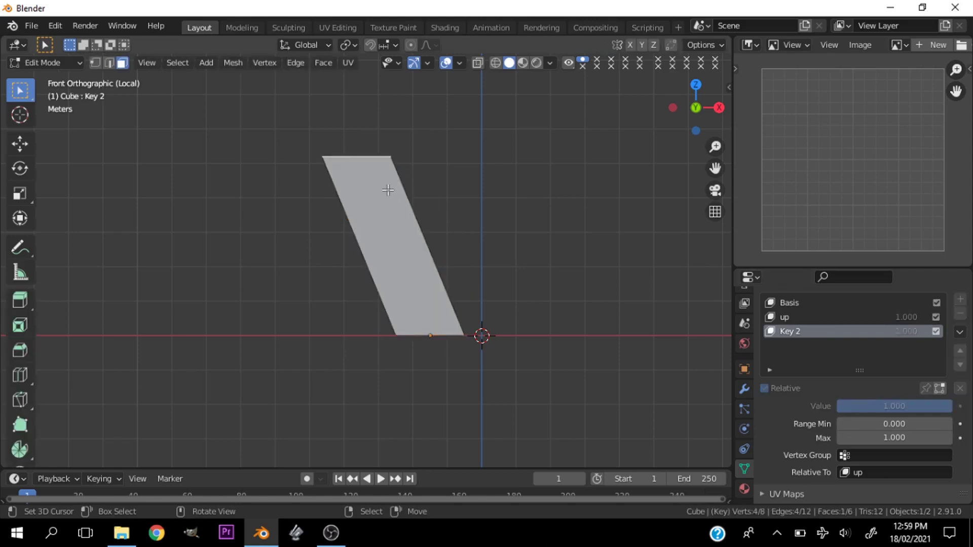
key(g)
click(369, 283)
key(Tab)
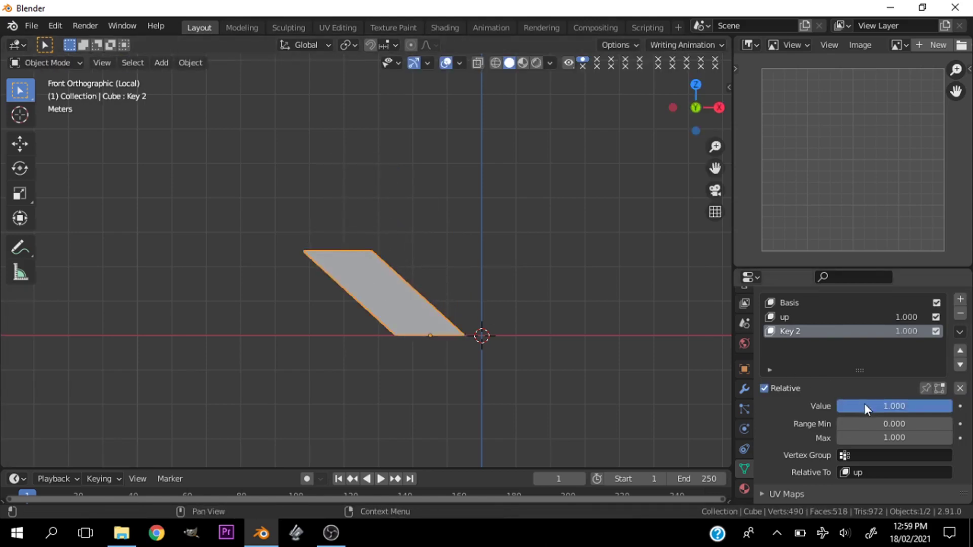
Lower Key 2's value to 0.000 and clear the values of all the cube's shape keys
drag(901, 405, 839, 406)
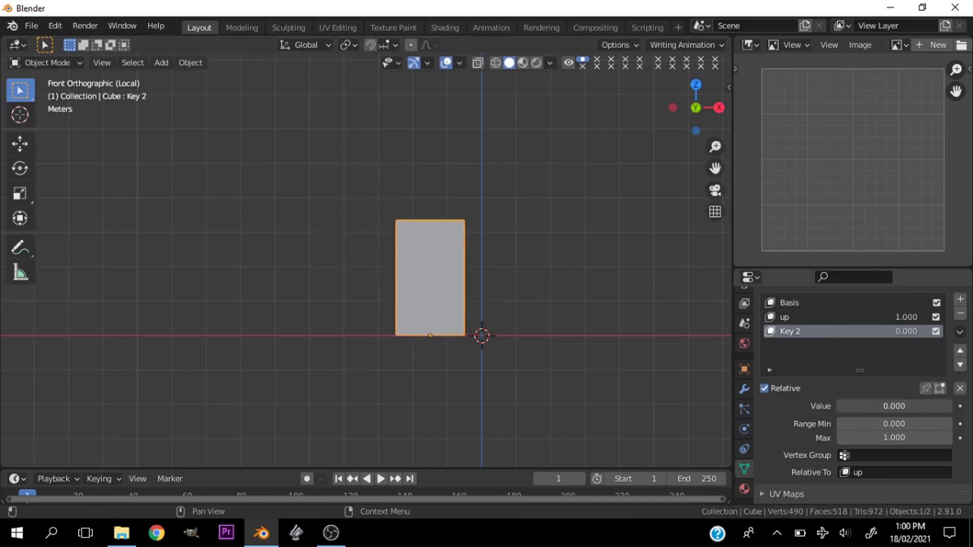
click(960, 388)
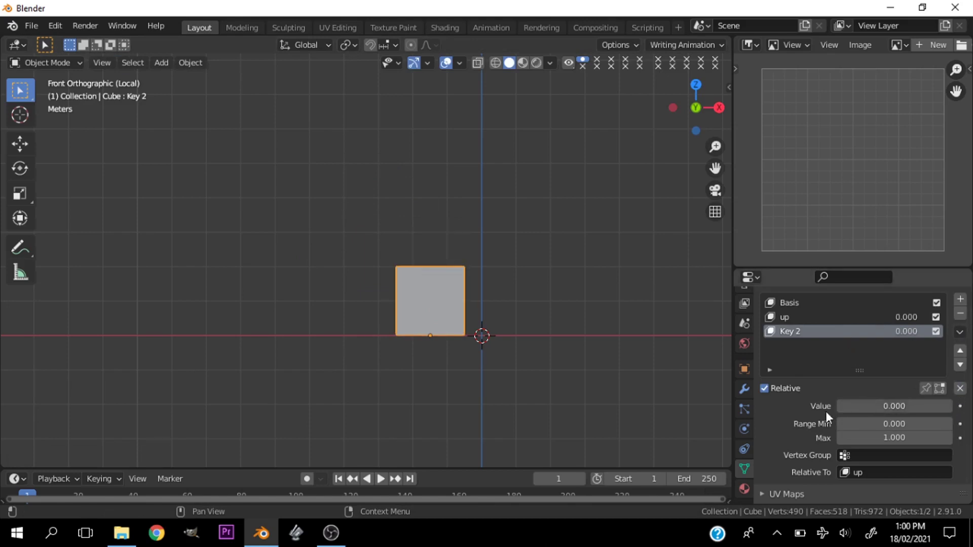
scroll(868, 407, down, 1)
scroll(853, 438, up, 2)
scroll(793, 325, down, 1)
Make Key 2 relative to Basis instead of "up" and raise its value to 1.000
click(793, 304)
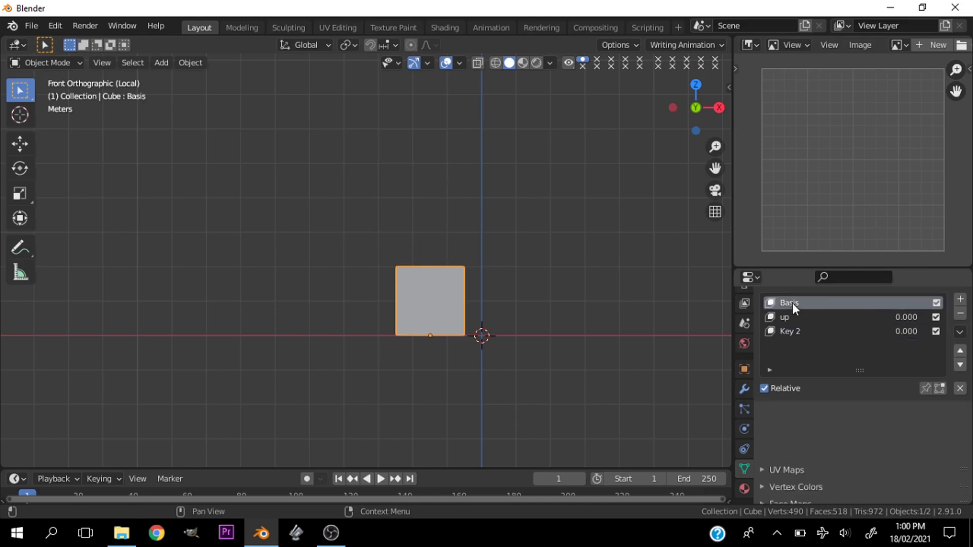
click(794, 330)
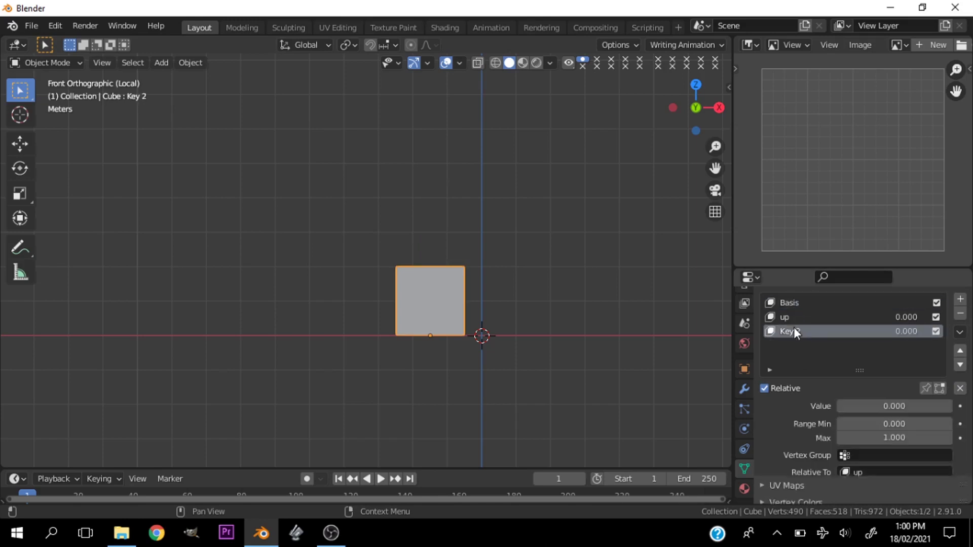
click(888, 474)
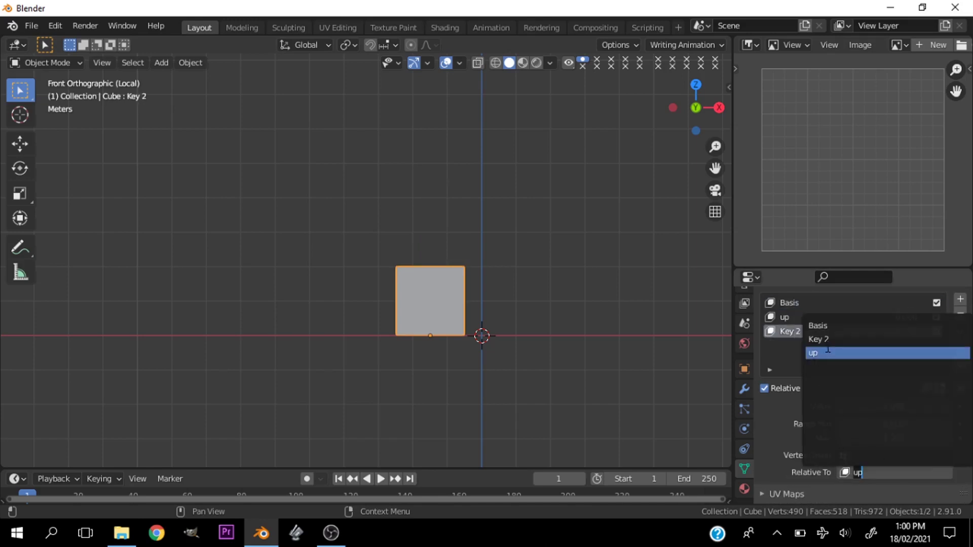
click(818, 326)
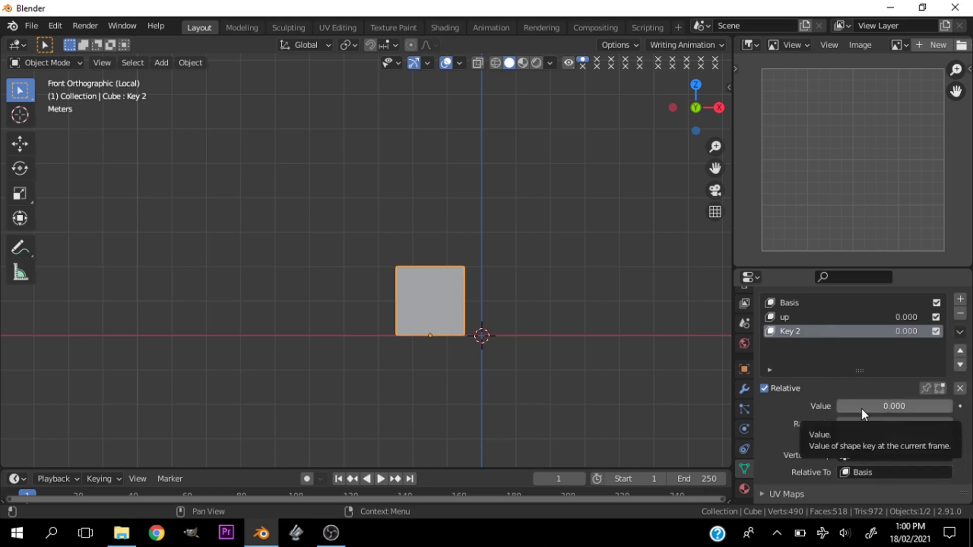
drag(862, 408, 952, 406)
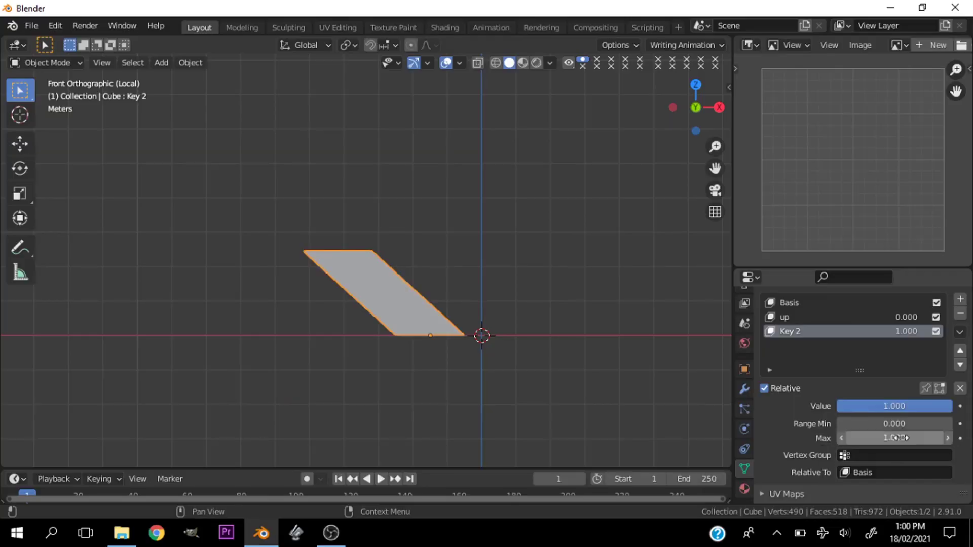
Clear all shape key values, raise Key 2 to 1.000 again and make it relative to "up"
click(960, 389)
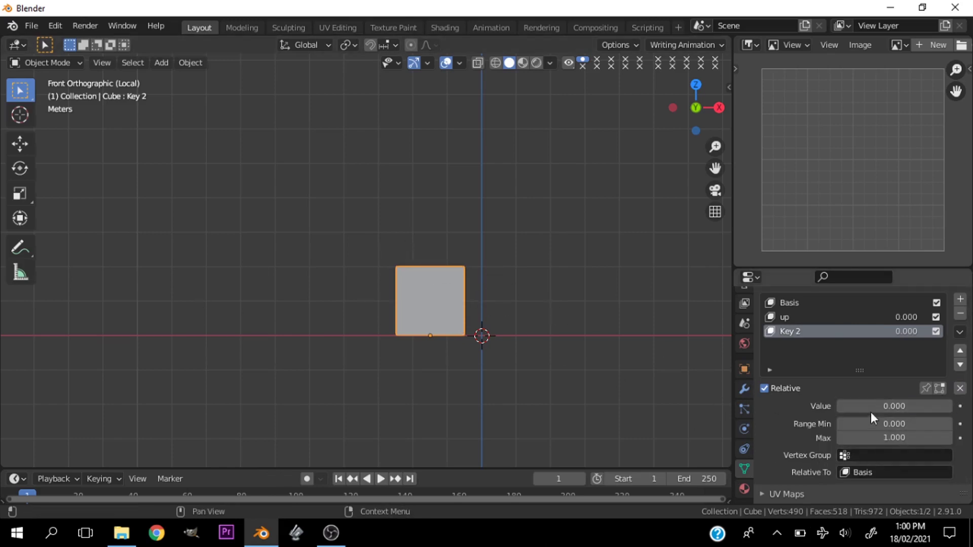
drag(871, 408, 932, 431)
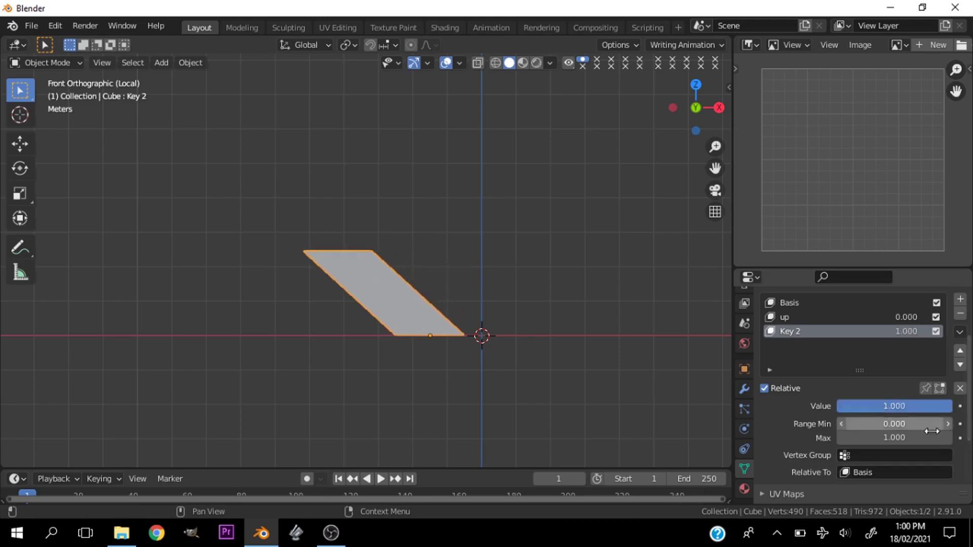
click(843, 473)
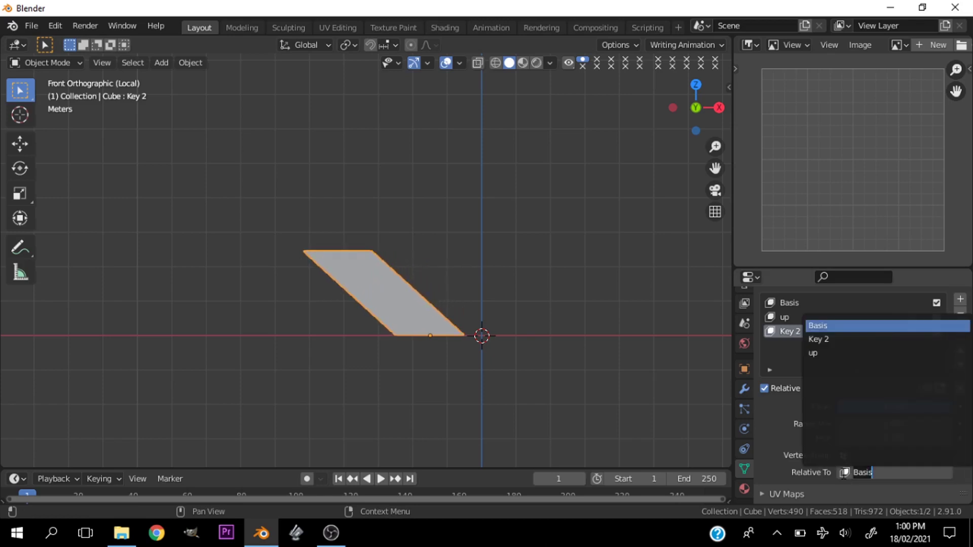
click(810, 354)
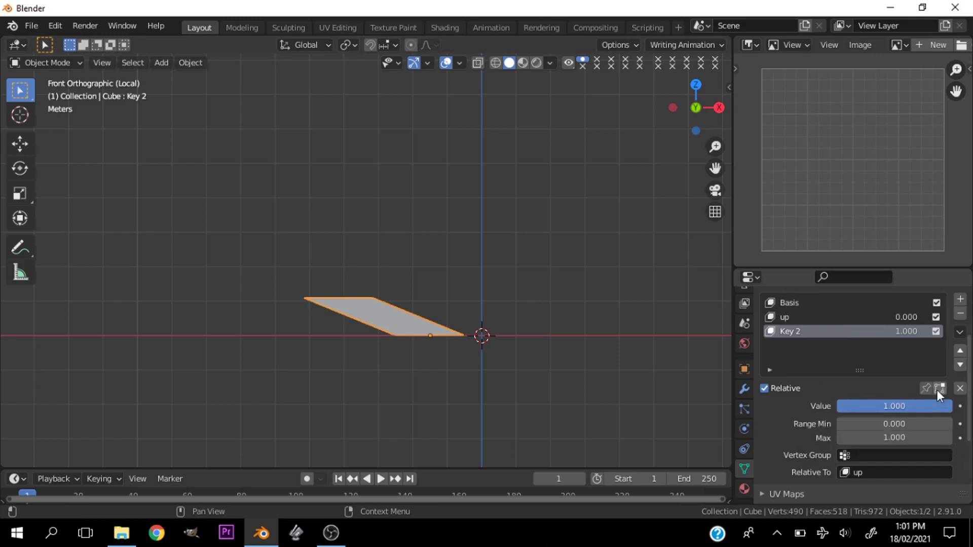
Clear the cube's shape key values and remove Key 2 from the list
click(962, 392)
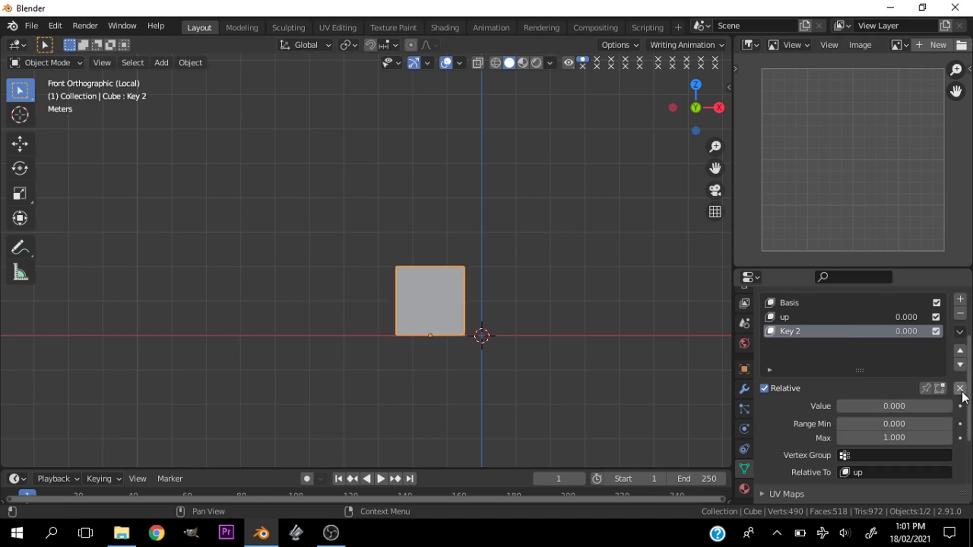
click(960, 314)
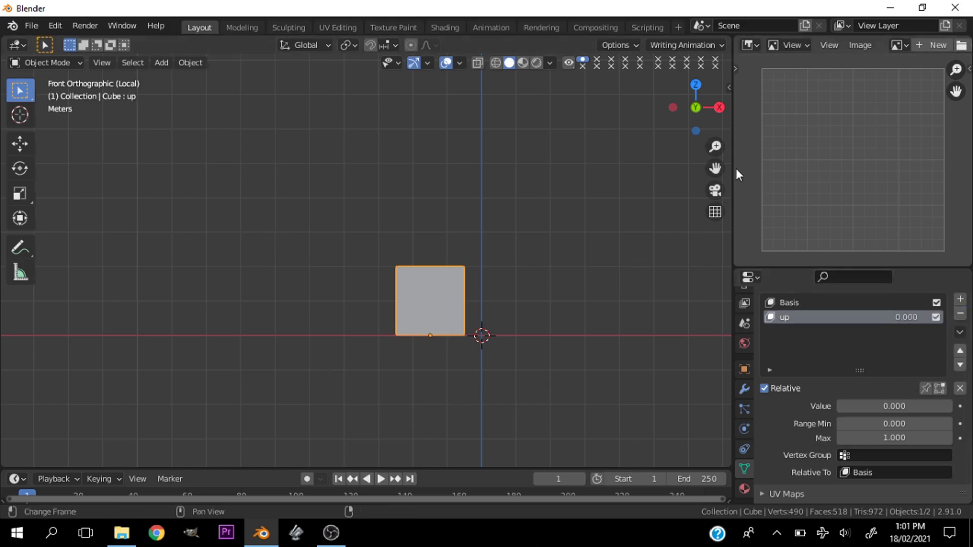
Leave the cube's local view and isolate the sphere in local view instead
drag(715, 168, 775, 167)
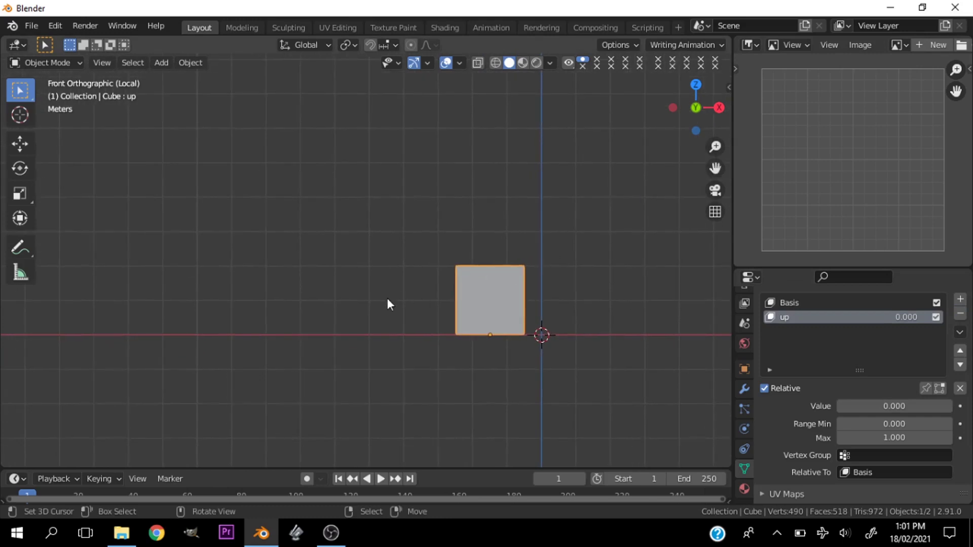
scroll(388, 299, down, 2)
key(KP_Divide)
click(450, 254)
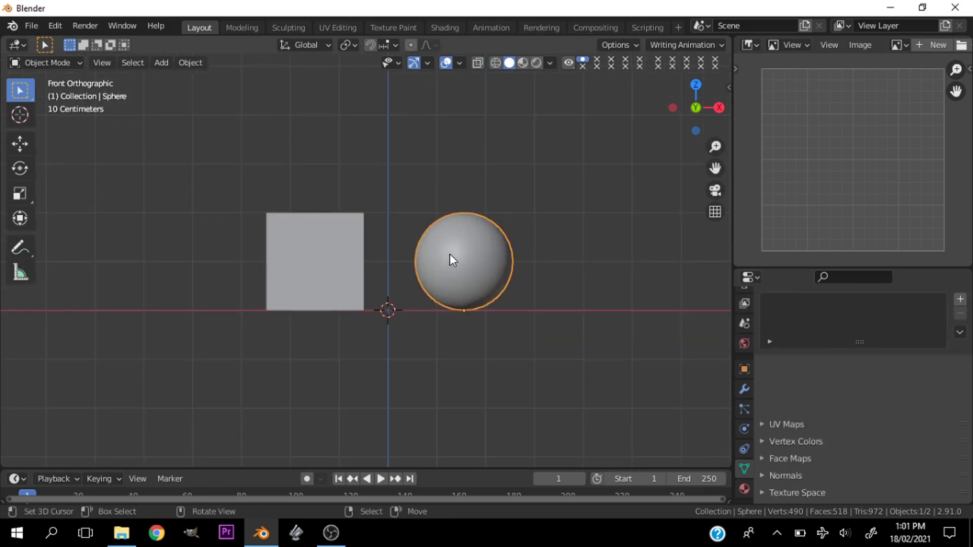
key(KP_Divide)
scroll(504, 272, down, 3)
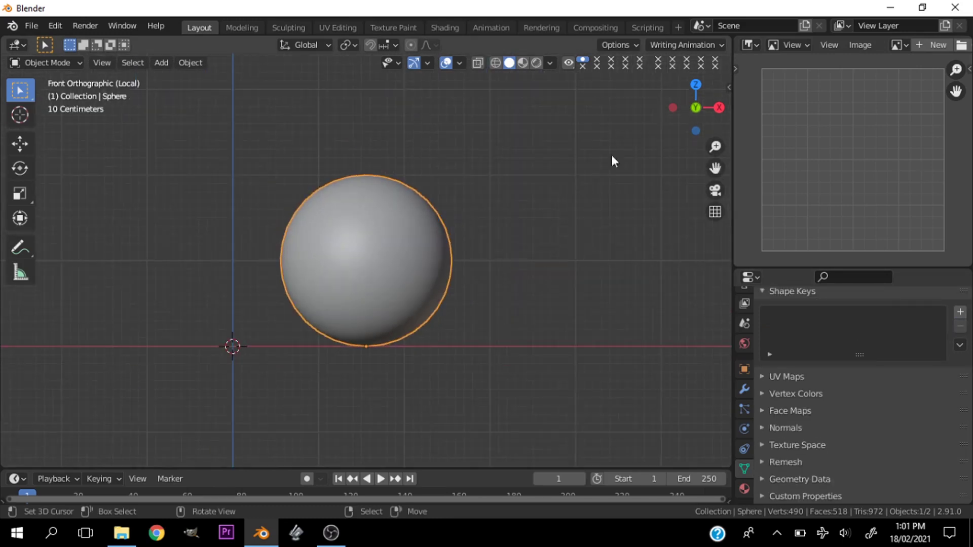
Look at the sphere from the front and add a Basis shape key and a second shape key to it
drag(688, 96, 621, 147)
key(grave)
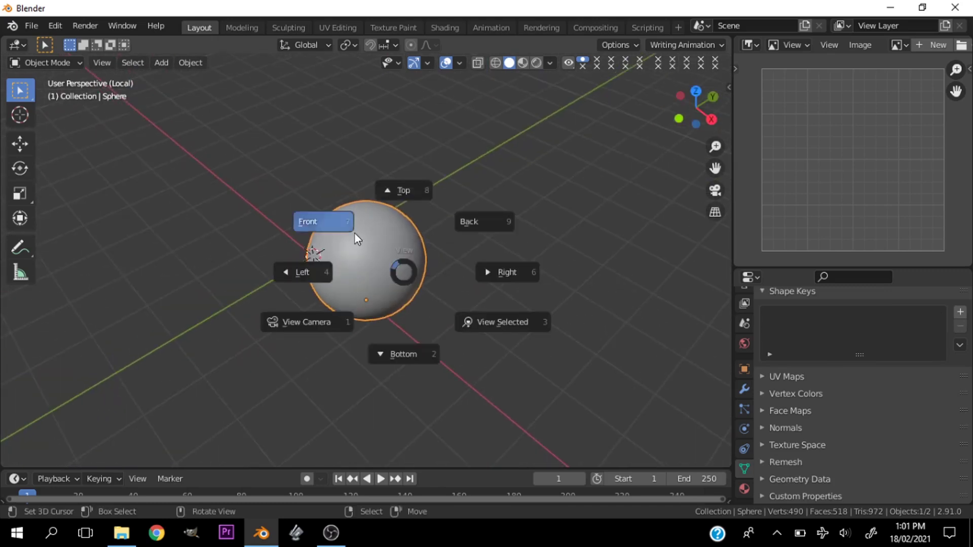
click(354, 233)
key(Tab)
key(Tab)
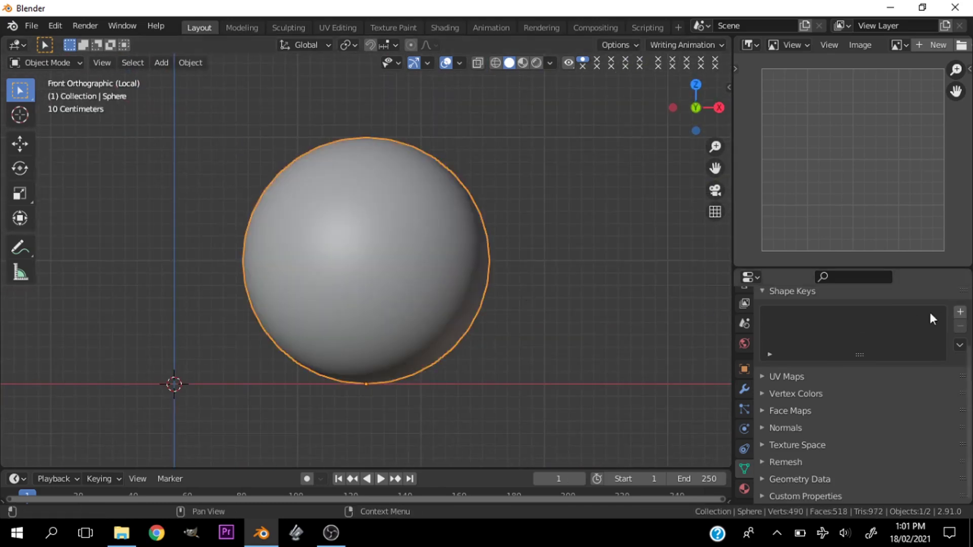
click(961, 312)
click(960, 313)
In Edit Mode on Key 1, switch to vertex selection and select the sphere's top vertex plus a vertex on its side
key(Tab)
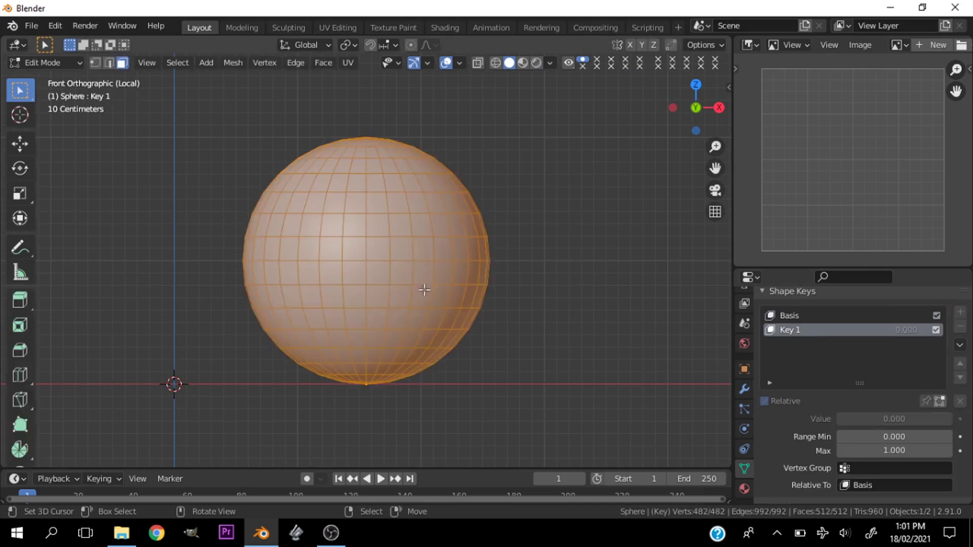
scroll(534, 263, down, 3)
drag(684, 124, 567, 78)
key(1)
click(364, 199)
scroll(477, 239, up, 4)
shift+click(504, 241)
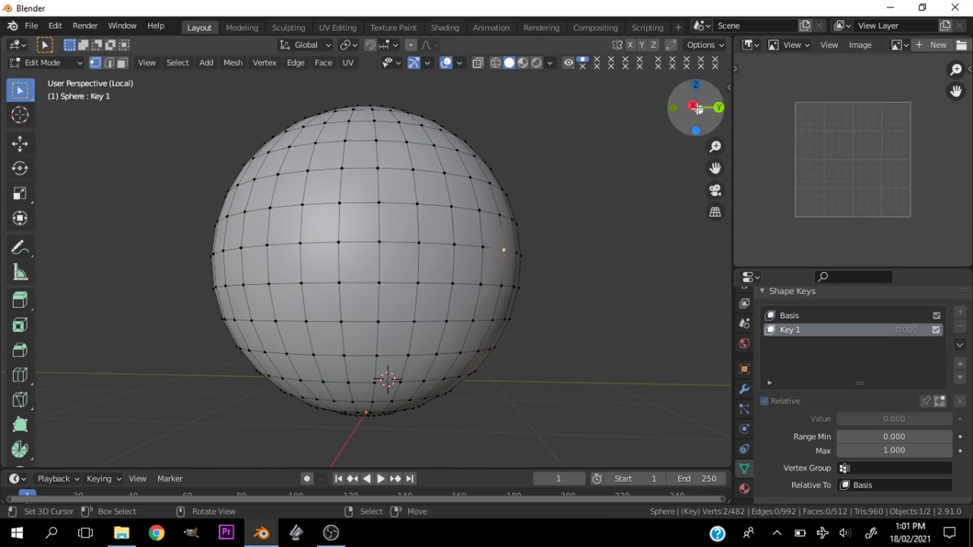
Extend the selection to seven vertices scattered around the sphere, including the one at its bottom pole
drag(695, 107, 377, 236)
shift+click(259, 274)
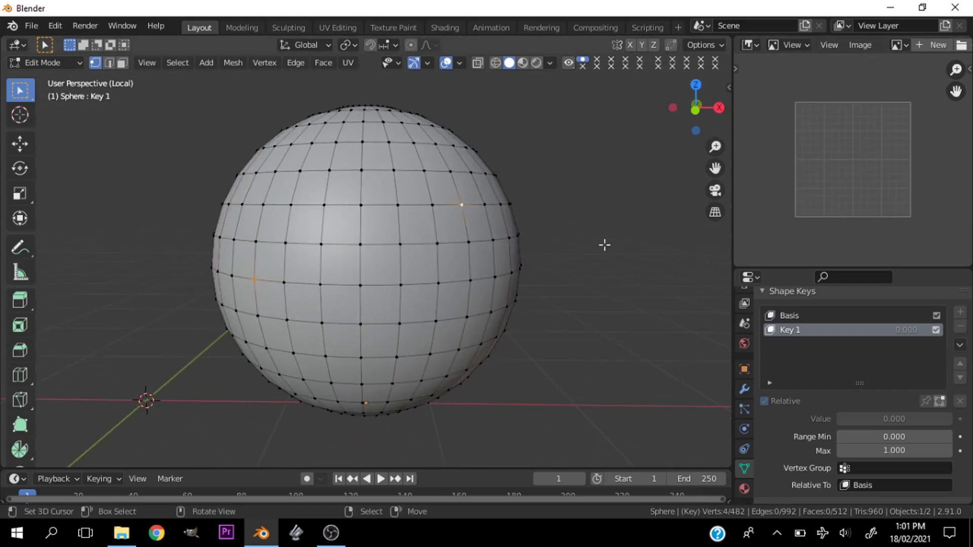
drag(694, 108, 404, 361)
shift+click(388, 367)
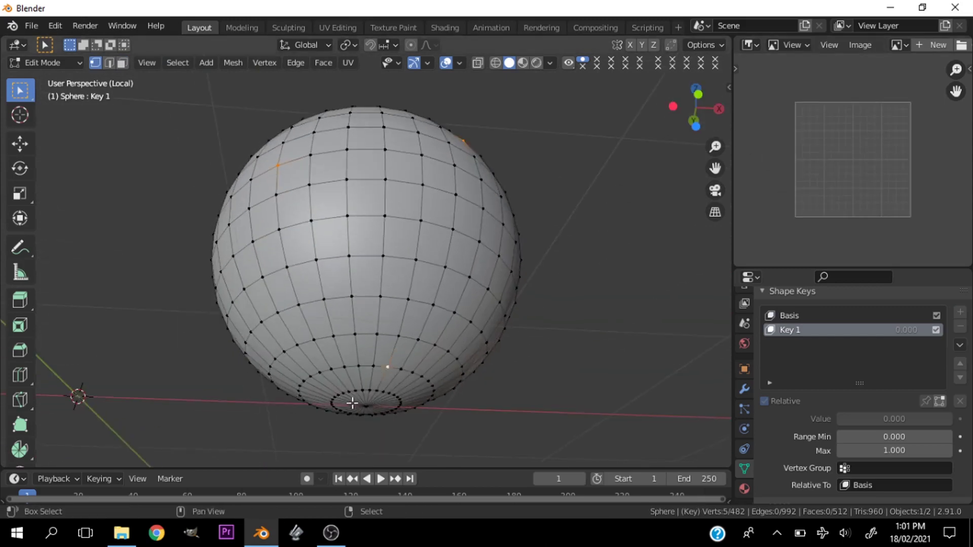
key(ctrl+z)
shift+click(366, 407)
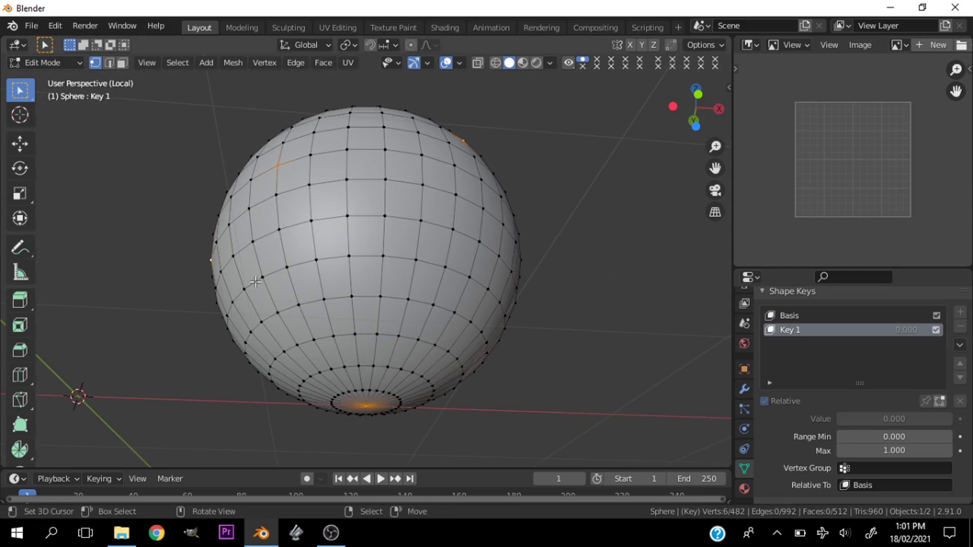
scroll(256, 282, down, 4)
drag(695, 108, 864, 145)
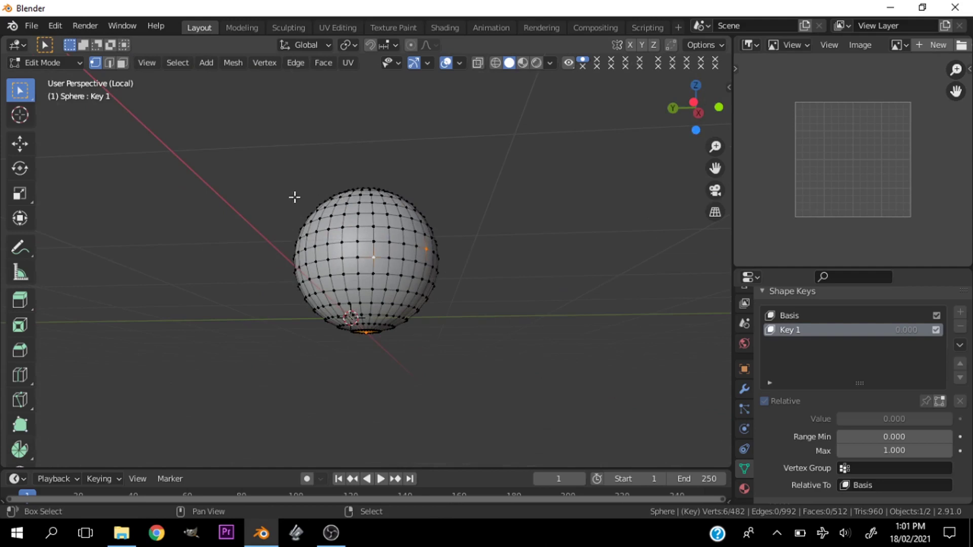
shift+click(334, 239)
drag(695, 106, 789, 177)
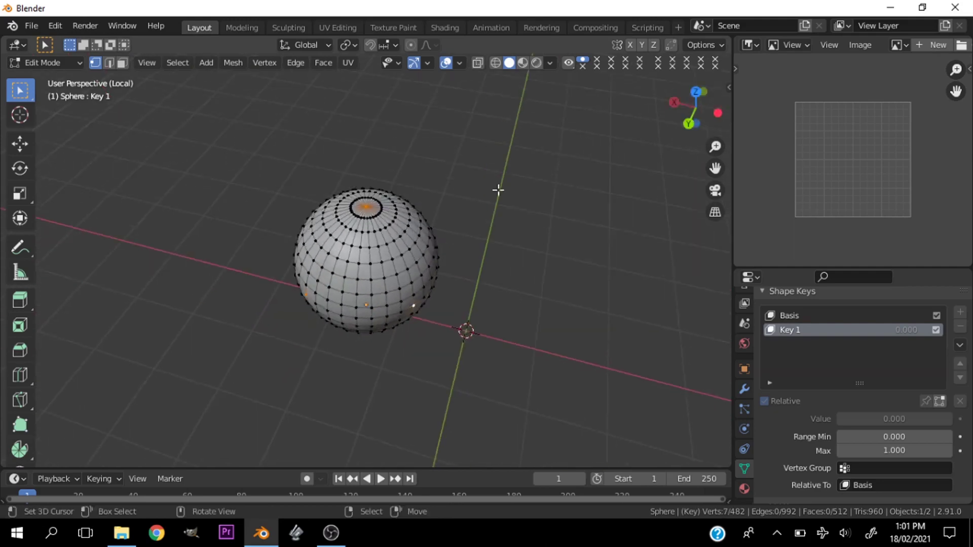
Scale the selected vertices outward into spikes reaching about 2.2 times the sphere's radius, and return to Object Mode in front view
scroll(498, 190, down, 2)
key(s)
click(565, 229)
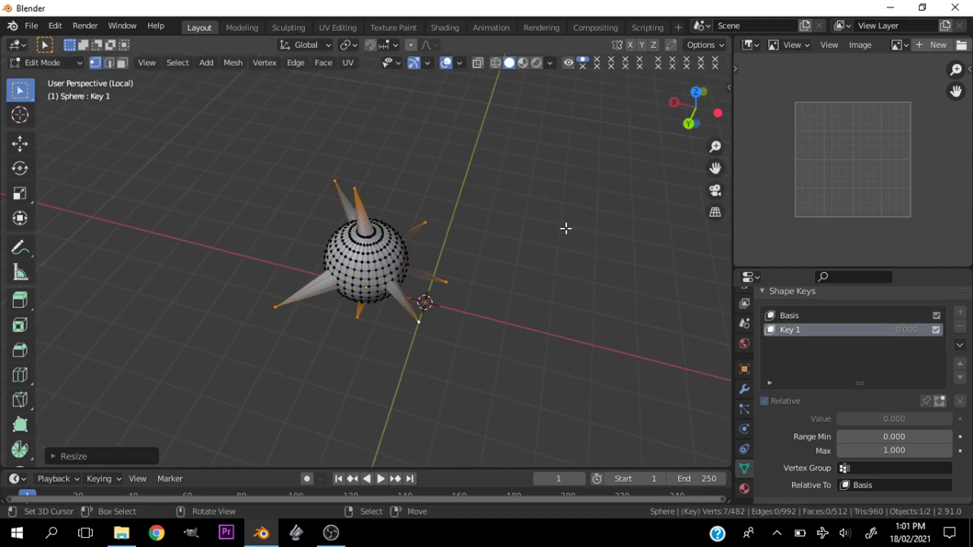
key(Tab)
key(grave)
click(471, 167)
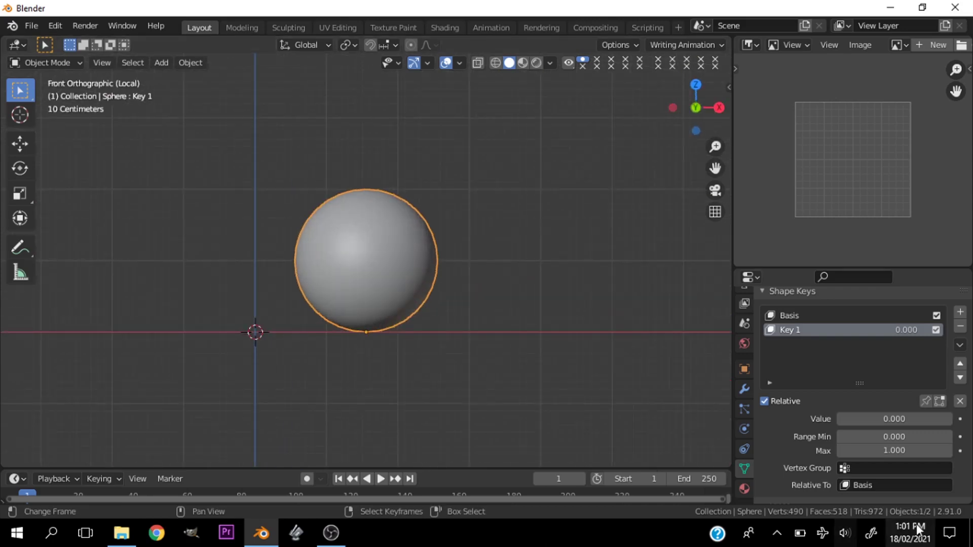
Try out the value of the sphere's Key 1 and set it to 1.000
drag(882, 419, 837, 425)
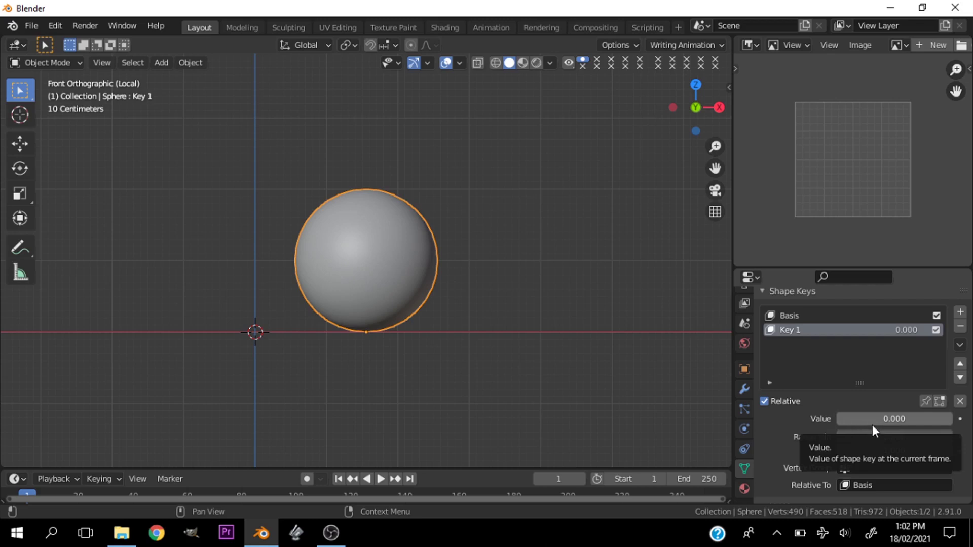
drag(864, 421, 917, 421)
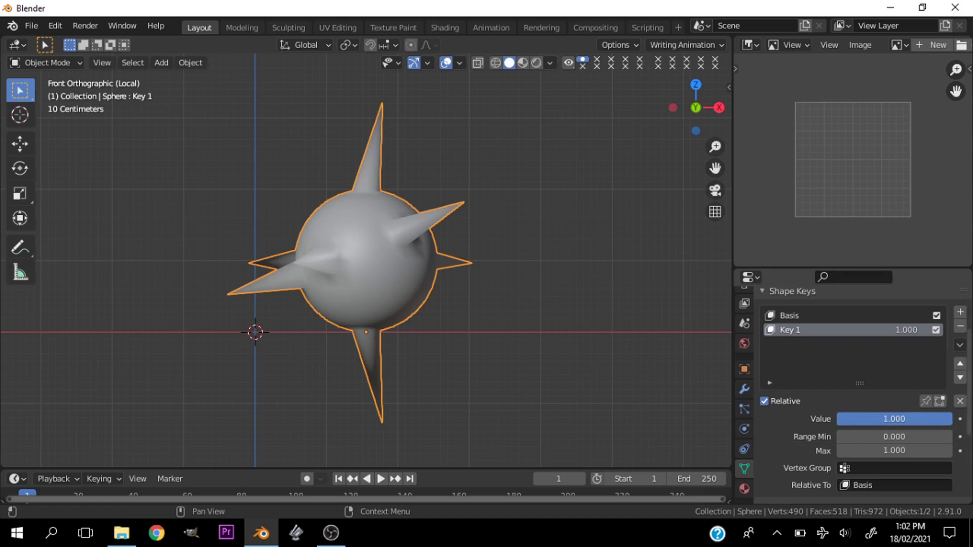
drag(895, 419, 952, 418)
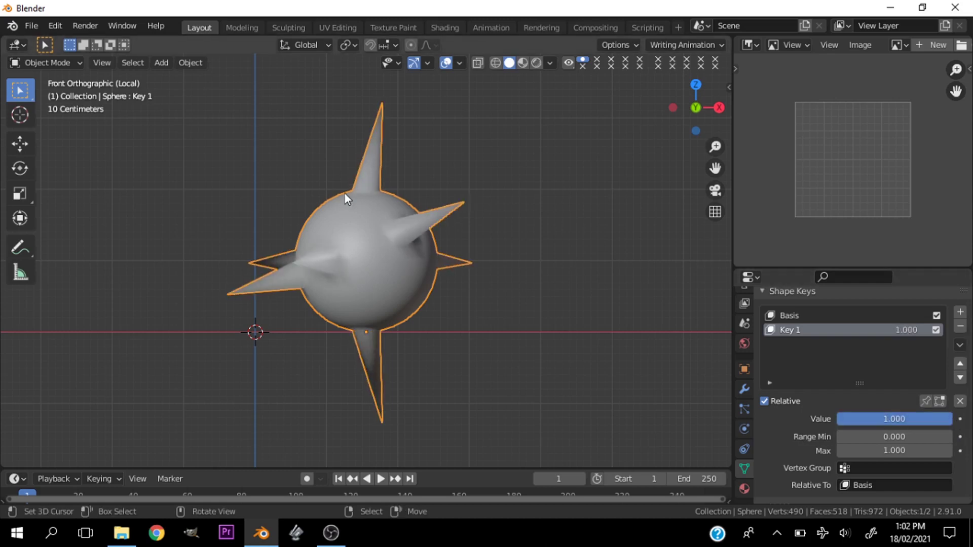
In Edit Mode, select only the tip vertex of the spike pointing up and toward positive X
key(Tab)
key(Tab)
key(Tab)
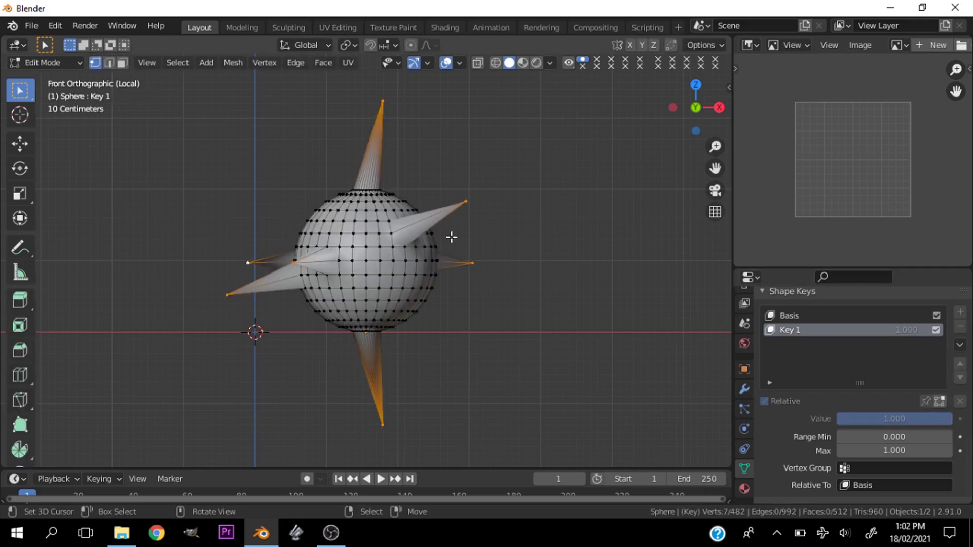
click(378, 108)
click(405, 202)
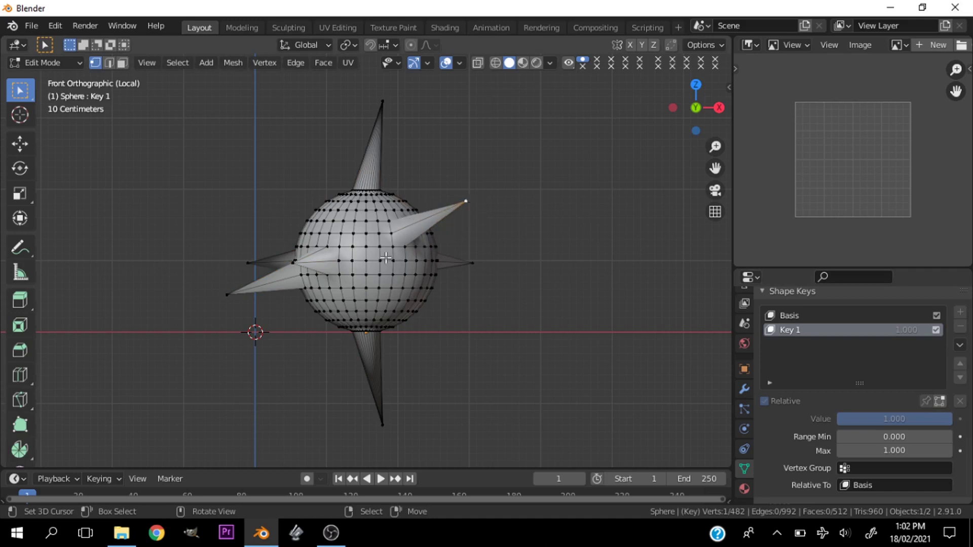
Select the entire sphere mesh in Key 1, rotate it about 105° clockwise in front view, and return to Object Mode
key(ctrl+l)
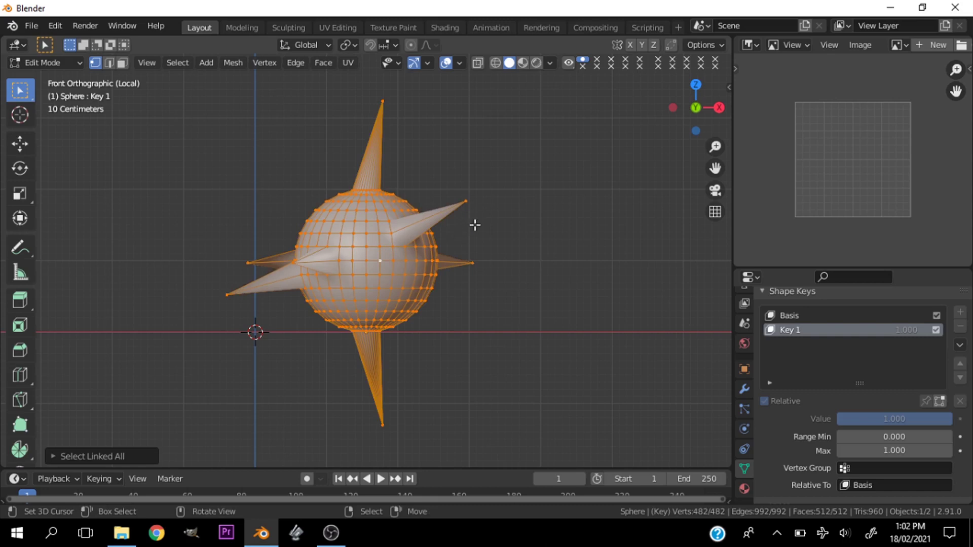
key(Tab)
key(Tab)
key(r)
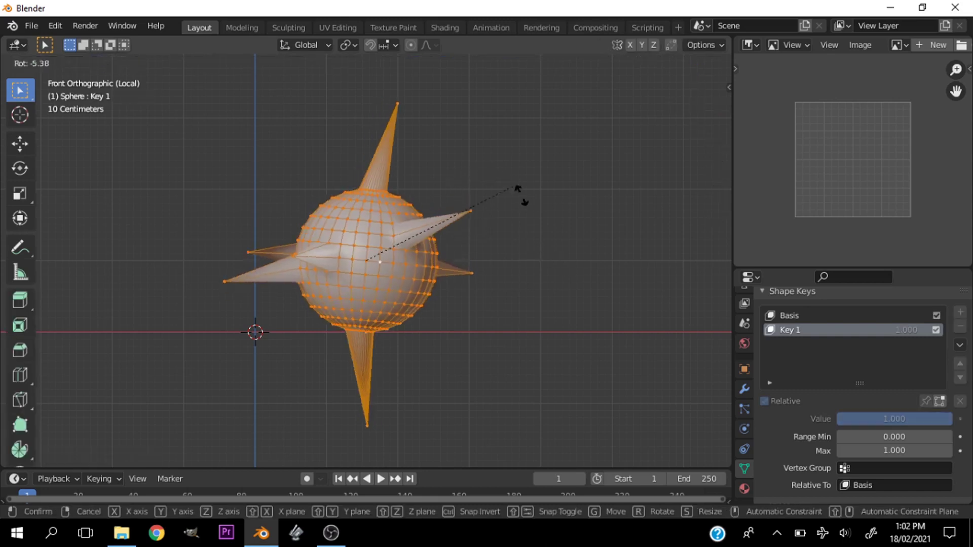
click(413, 420)
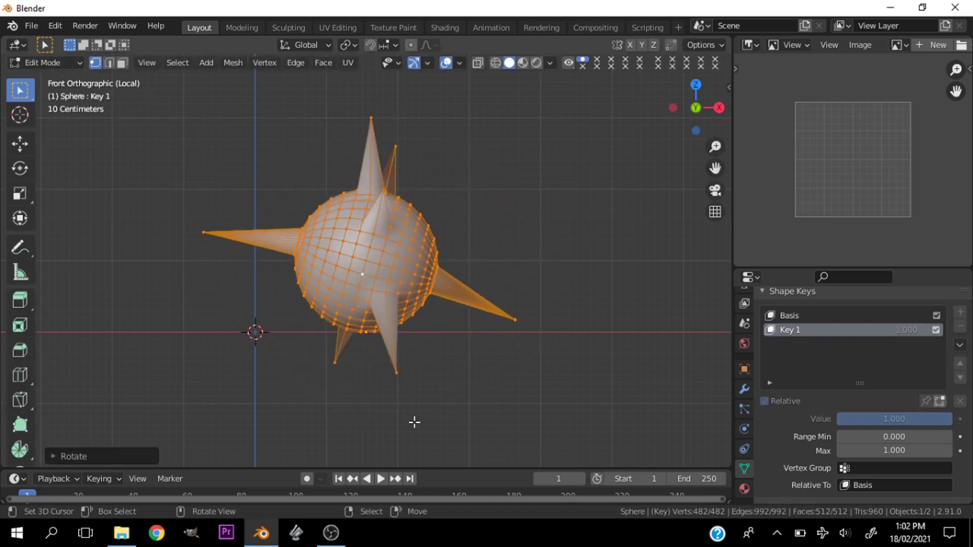
key(Tab)
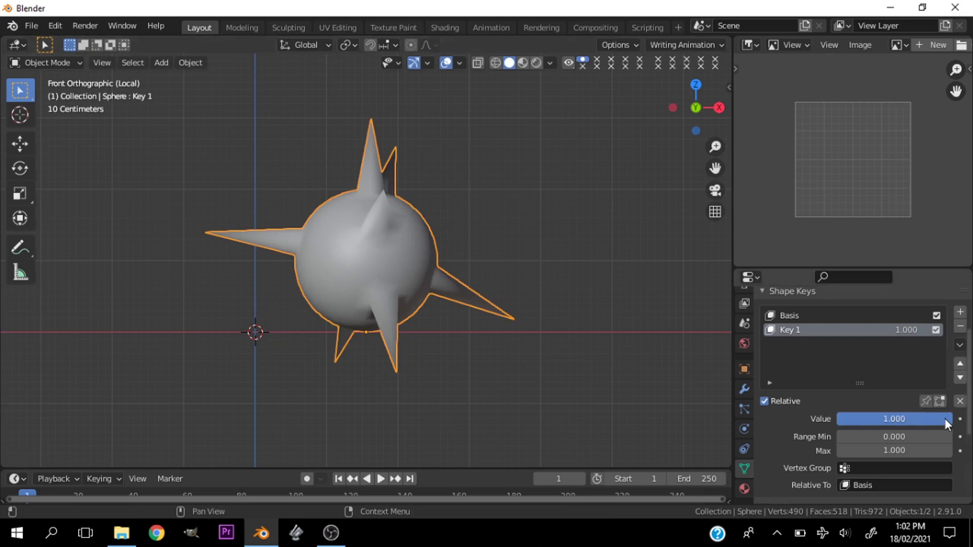
Clear the sphere's shape key weights and try out the Key 1 value, leaving it at 0.000
click(961, 401)
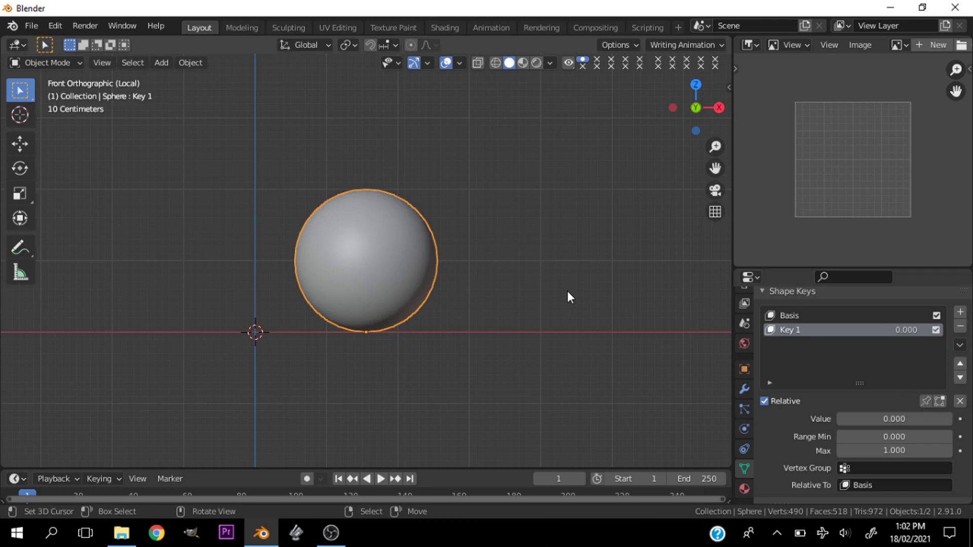
drag(873, 419, 837, 418)
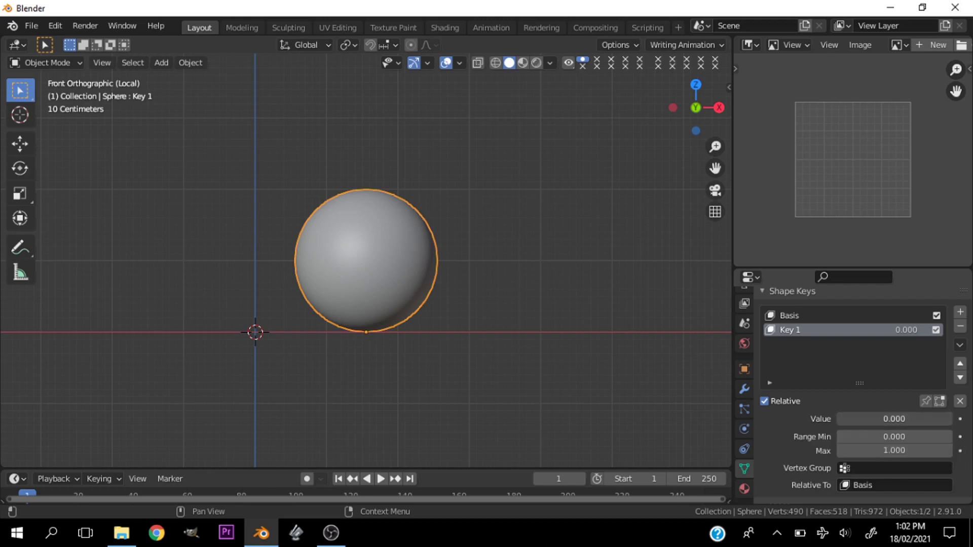
mouse_move(837, 419)
mouse_down()
mouse_move(951, 419)
mouse_move(825, 423)
mouse_up()
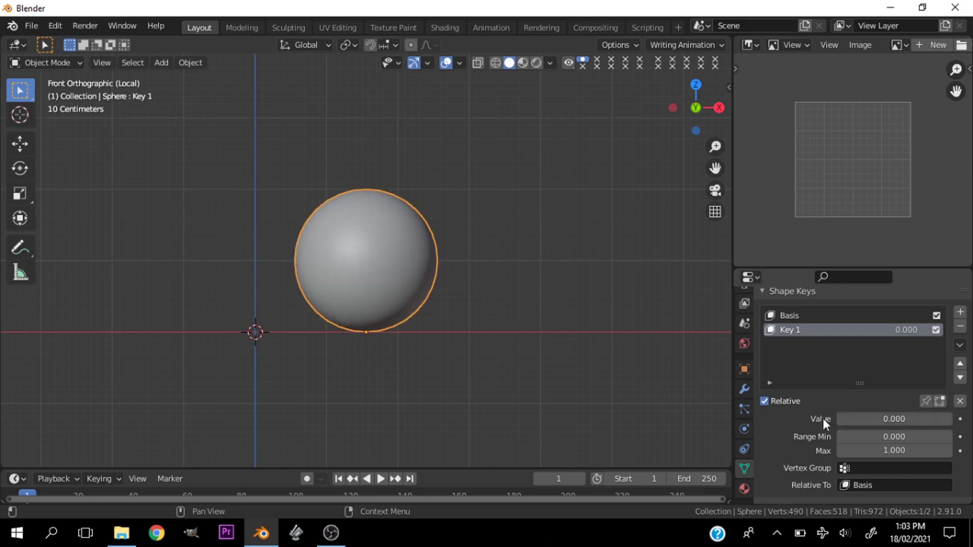
Set the Key 1 value to 1, then lower it gradually through 0.555 to 0.000 to preview the blend
click(858, 422)
text(1)
key(Return)
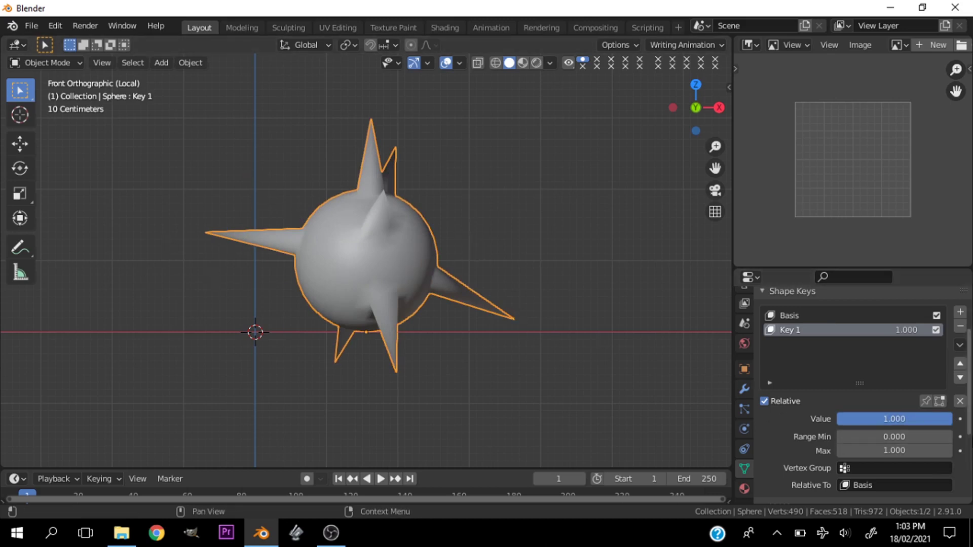
drag(951, 419, 901, 419)
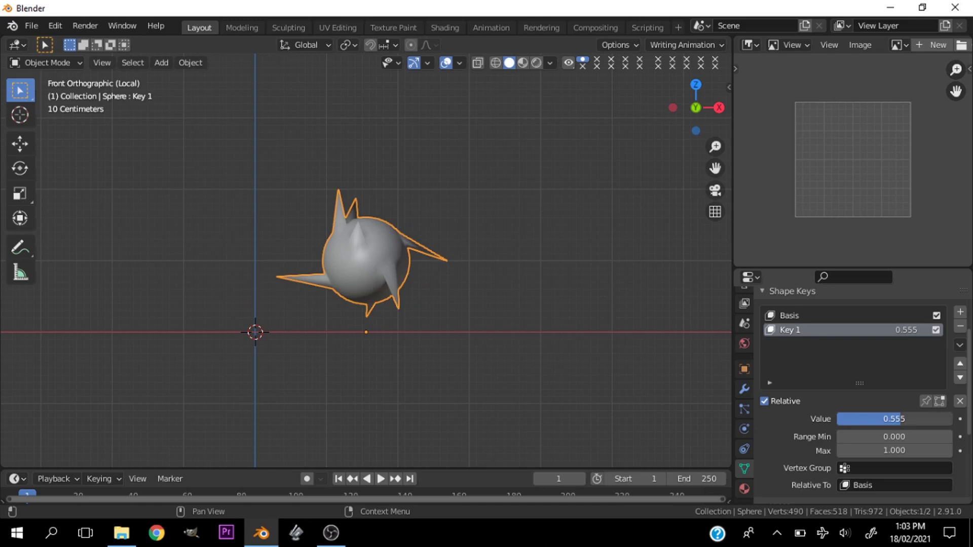
drag(901, 418, 836, 419)
scroll(790, 437, down, 5)
scroll(790, 436, up, 5)
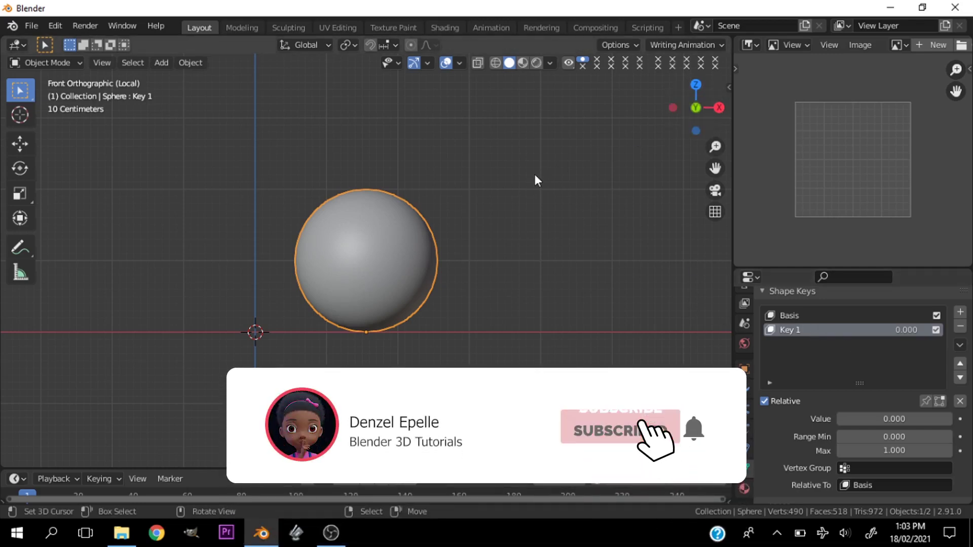
drag(697, 109, 365, 142)
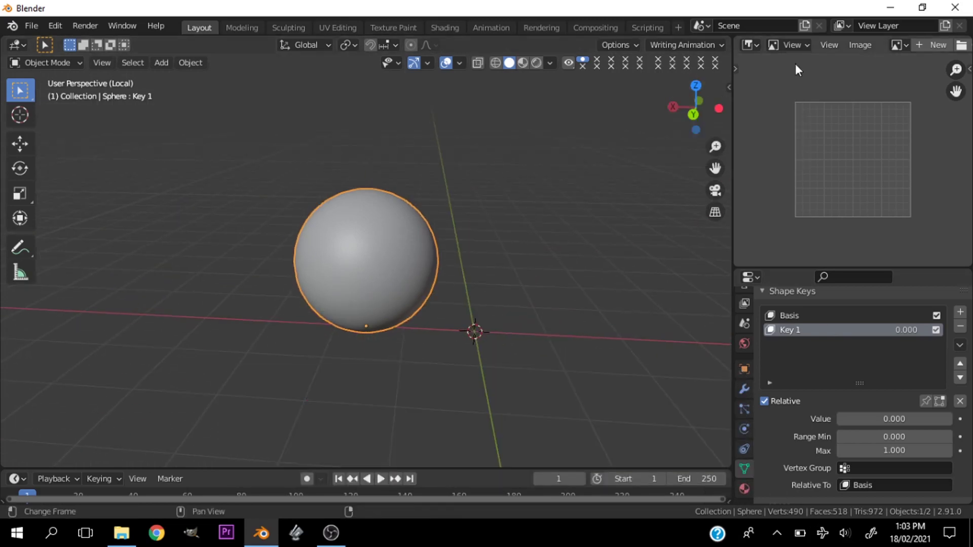
scroll(567, 234, down, 2)
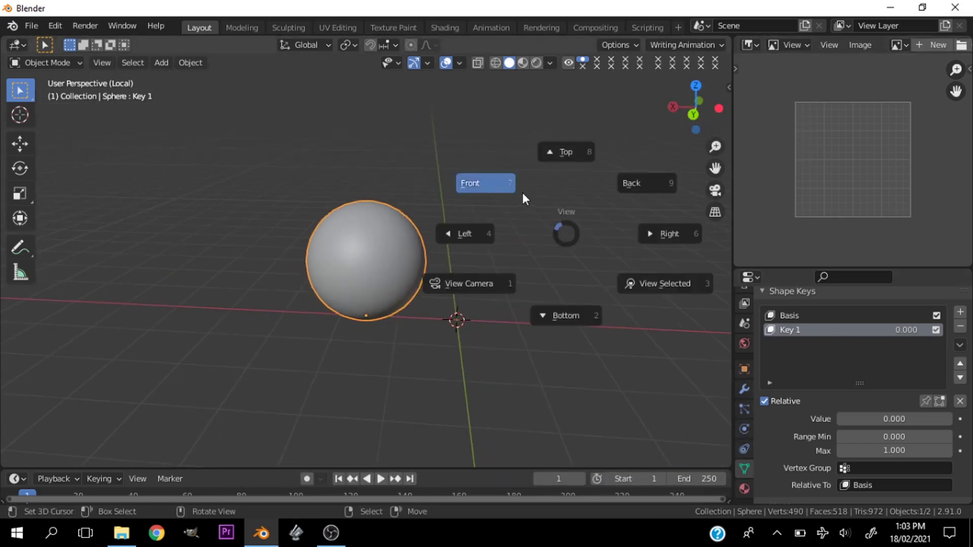
click(523, 192)
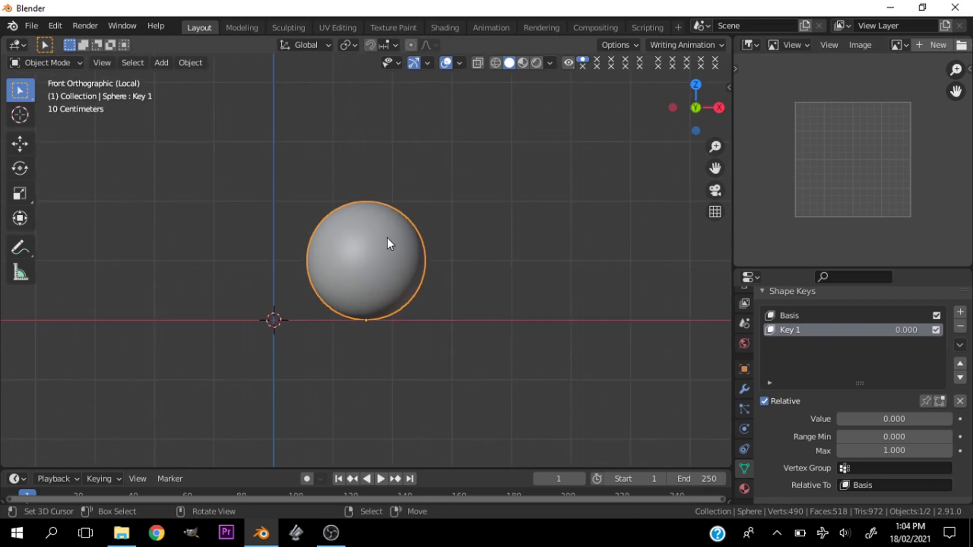